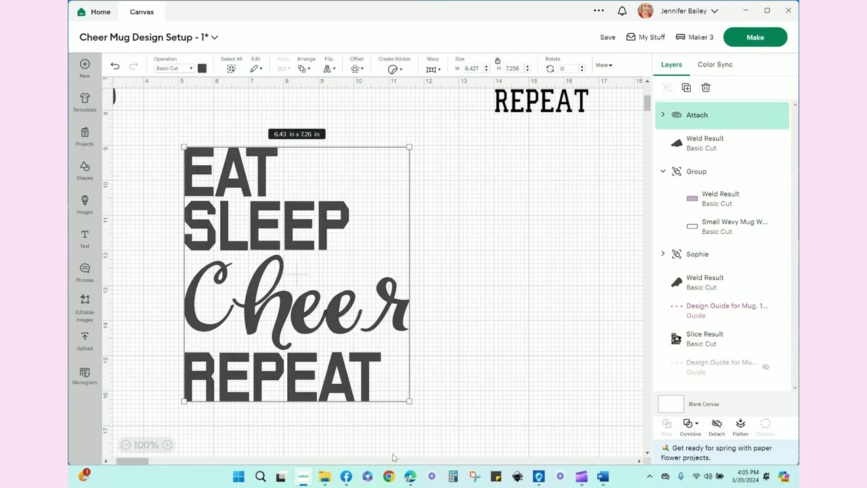
Move the attached EAT SLEEP Cheer REPEAT design up to just below the blank purple mug wrap
left_click_drag(290, 274, 263, 255)
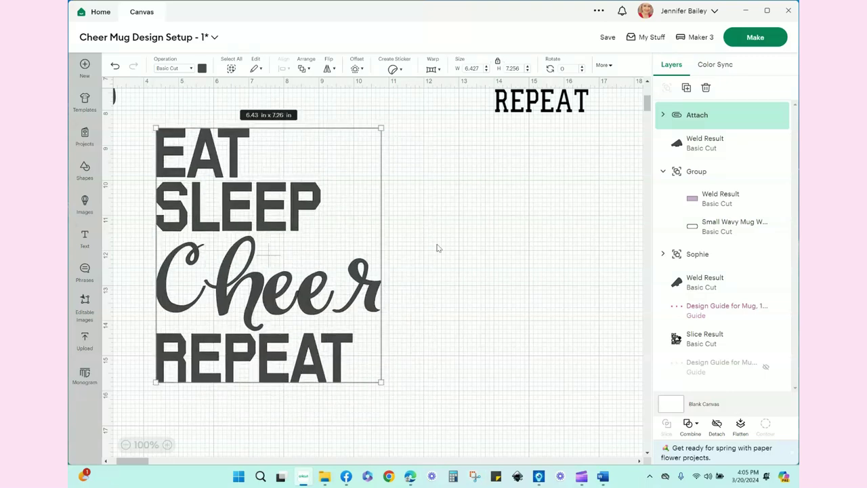
scroll(437, 248, "up", 3)
left_click(469, 320)
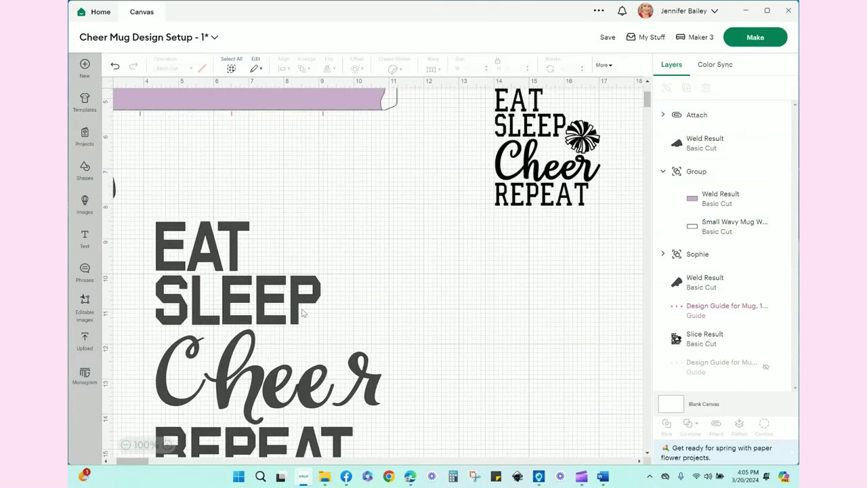
left_click_drag(217, 312, 227, 226)
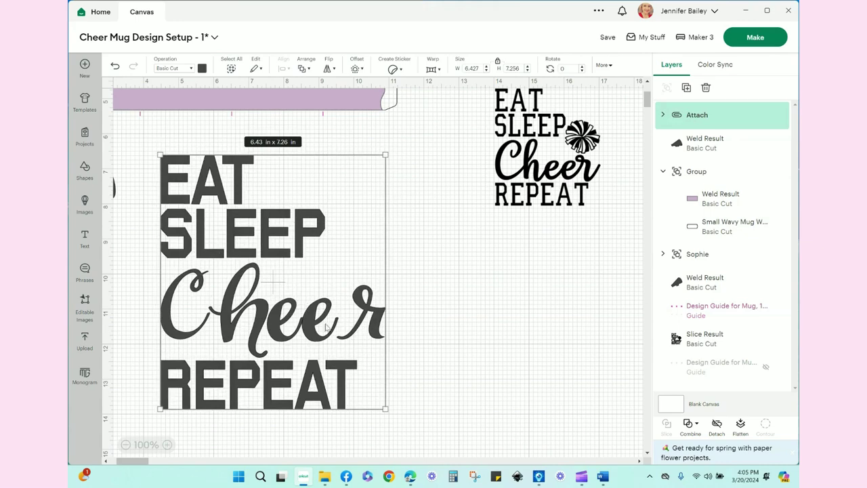
scroll(325, 327, "left", 3)
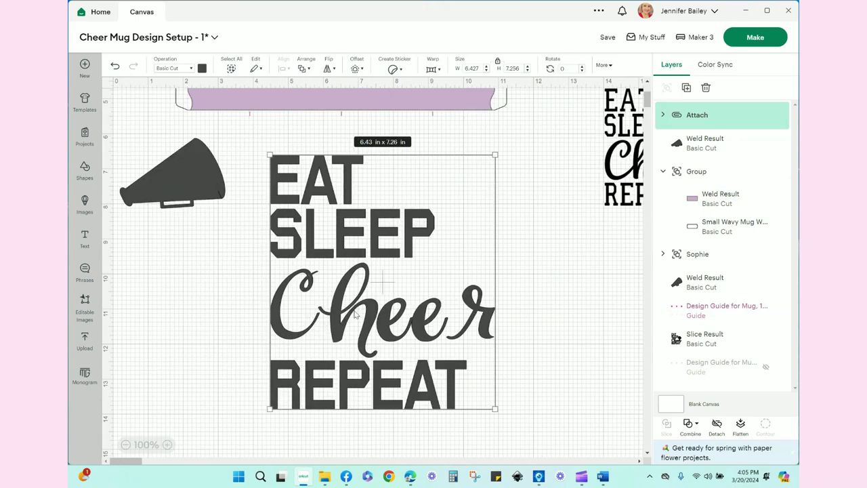
scroll(355, 313, "right", 3)
scroll(355, 313, "right", 1)
scroll(355, 313, "left", 1)
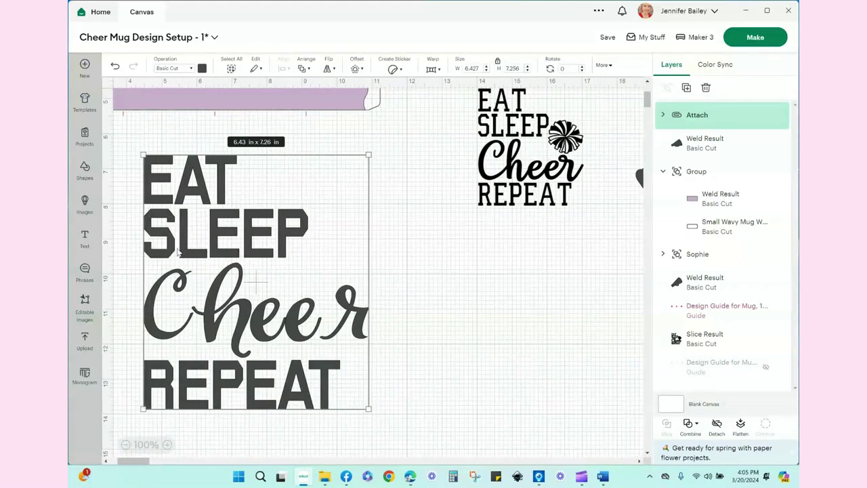
Search the image library for "cheer pom" and add a black-and-white pom pom to the canvas
left_click(85, 202)
left_click(416, 101)
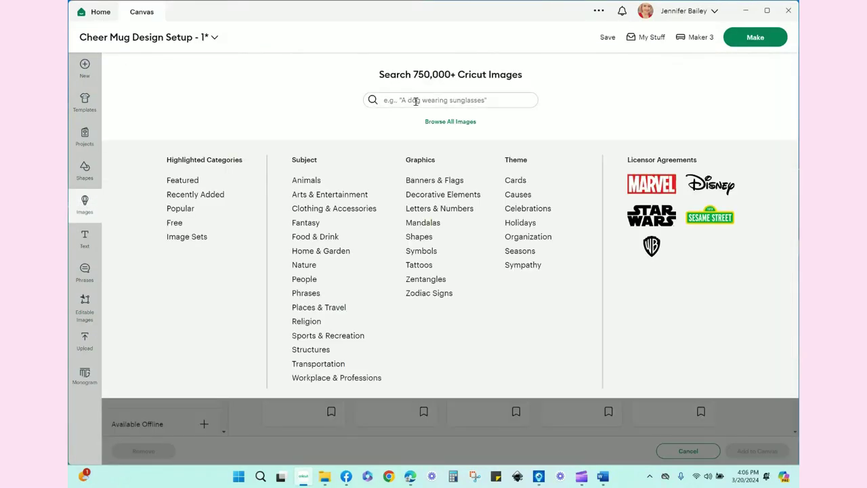
type("cheer pom")
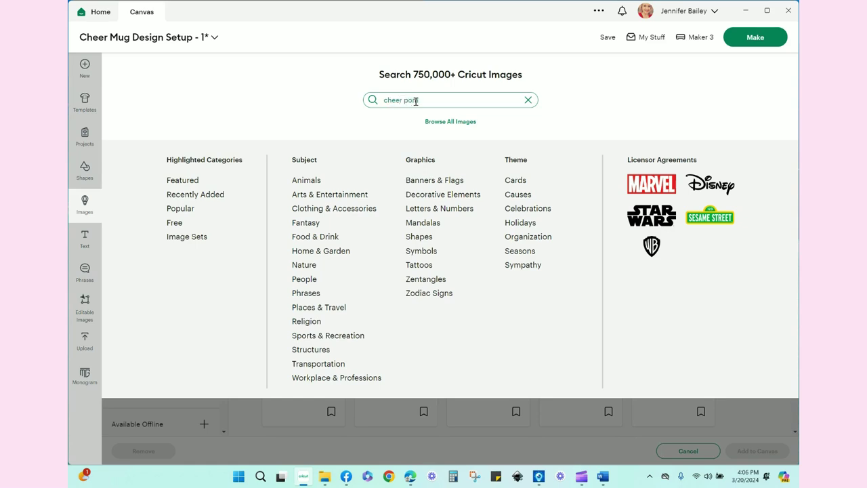
key("Return")
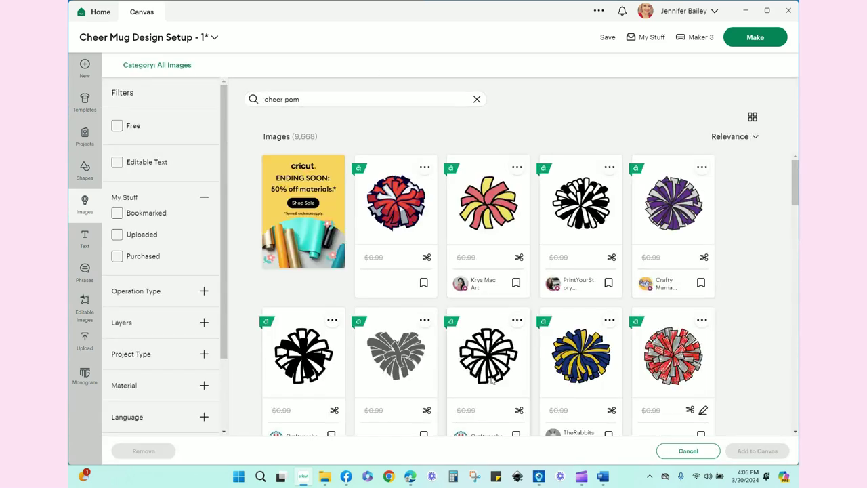
scroll(488, 397, "down", 5)
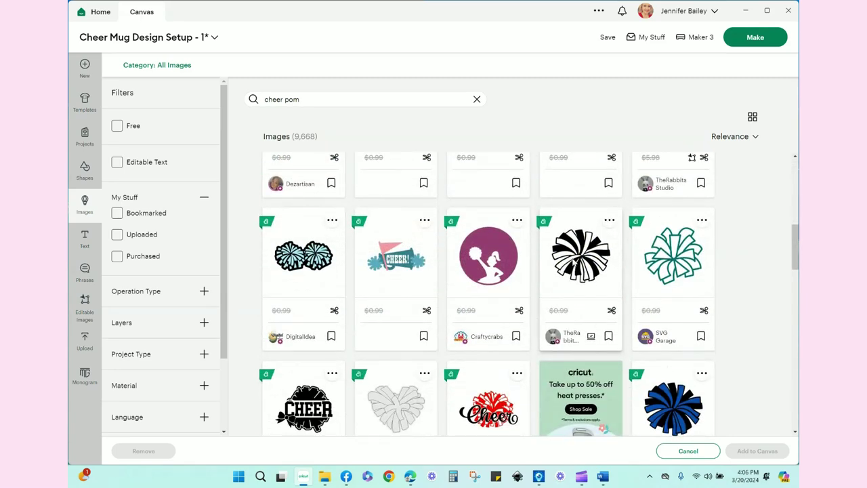
left_click(579, 258)
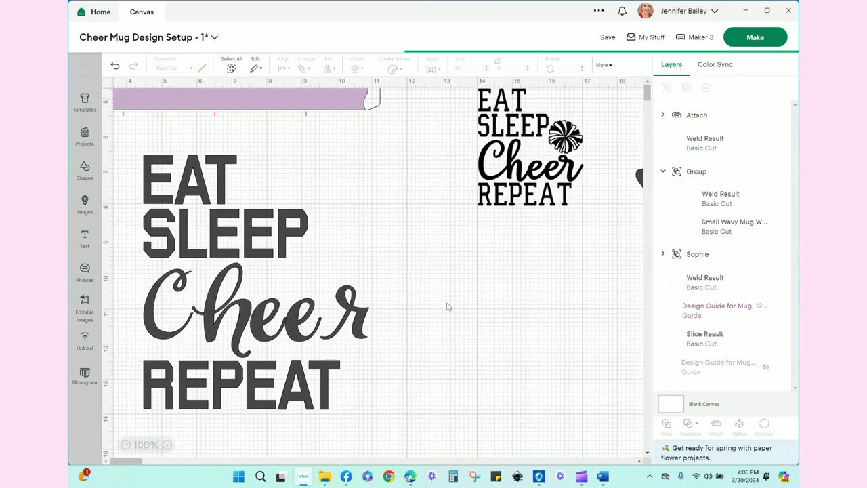
Shrink the pom pom to about 2.47 x 2.25 in and place it right after the word SLEEP
left_click(125, 444)
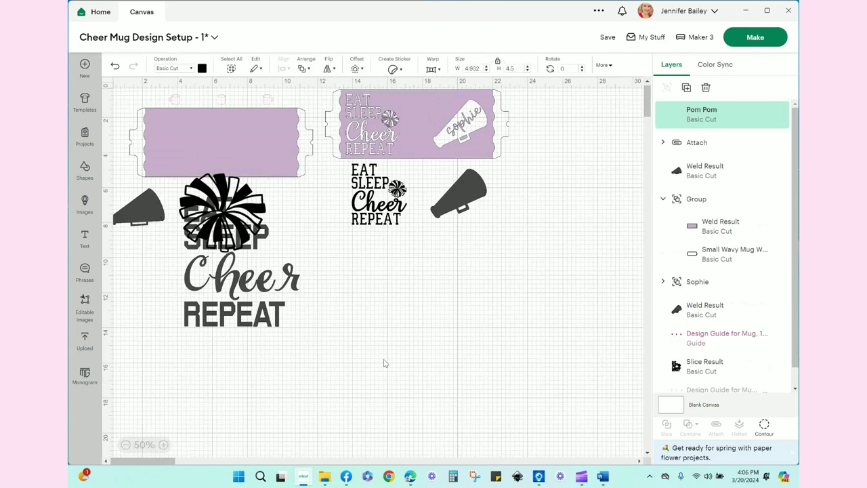
left_click_drag(224, 210, 295, 230)
left_click_drag(342, 194, 294, 232)
left_click(334, 289)
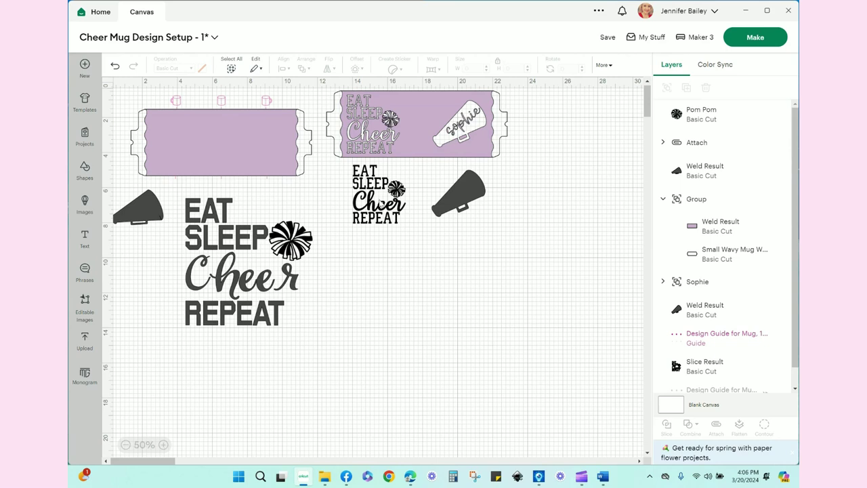
left_click(292, 237)
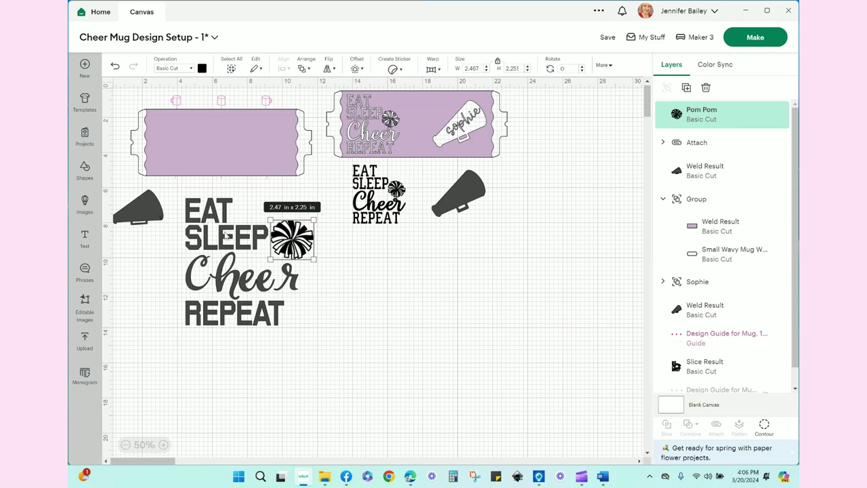
Attach the pom pom to the EAT SLEEP Cheer REPEAT lettering
left_click(321, 358)
left_click_drag(181, 203, 313, 330)
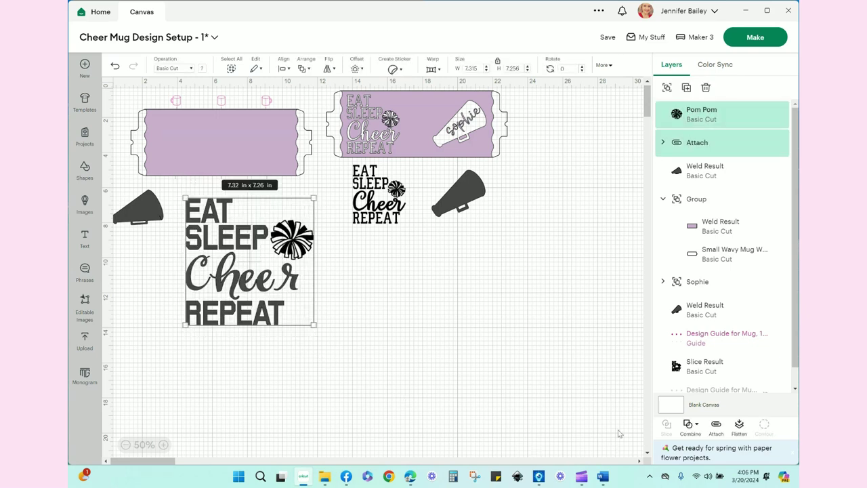
left_click(715, 434)
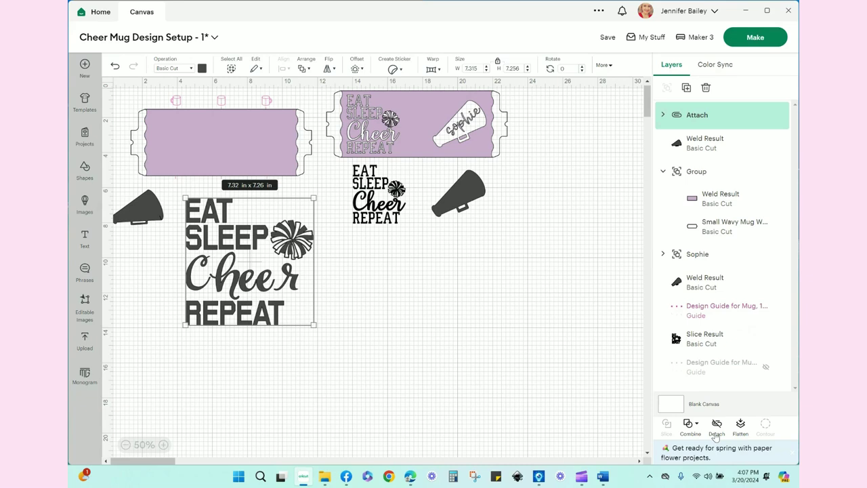
Scale the attached lettering design down to about 3.28 x 3.26 in and place it on the left part of the blank purple wrap
left_click_drag(315, 326, 273, 284)
left_click(137, 215)
left_click_drag(138, 215, 163, 240)
left_click_drag(243, 278, 212, 172)
left_click(209, 163)
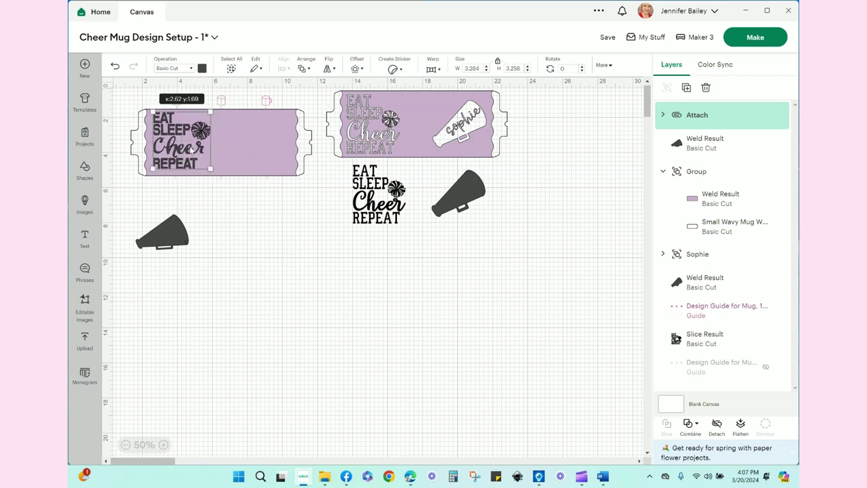
left_click_drag(181, 149, 180, 151)
Place the megaphone on the right part of the purple wrap, about 3.59 x 2.39 in and rotated to about 342.46°
left_click_drag(168, 234, 227, 162)
mouse_move(290, 163)
left_mouse_down()
mouse_move(303, 167)
mouse_move(302, 151)
left_mouse_up()
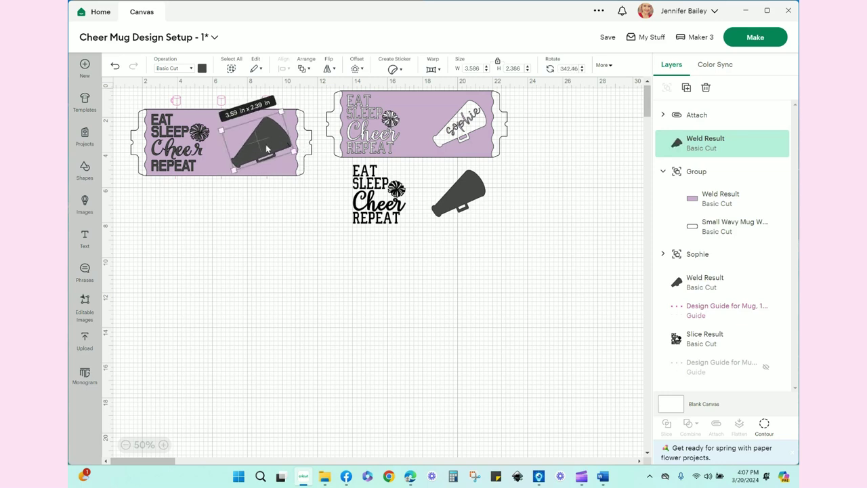
left_click(164, 445)
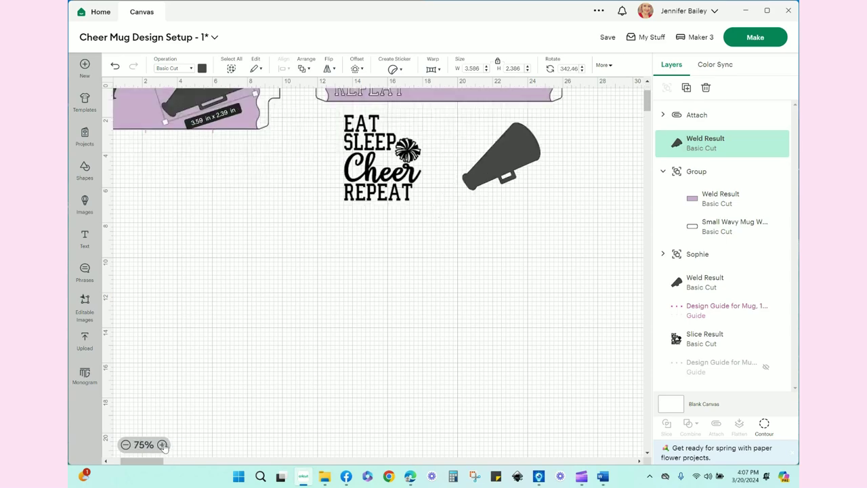
left_click(164, 444)
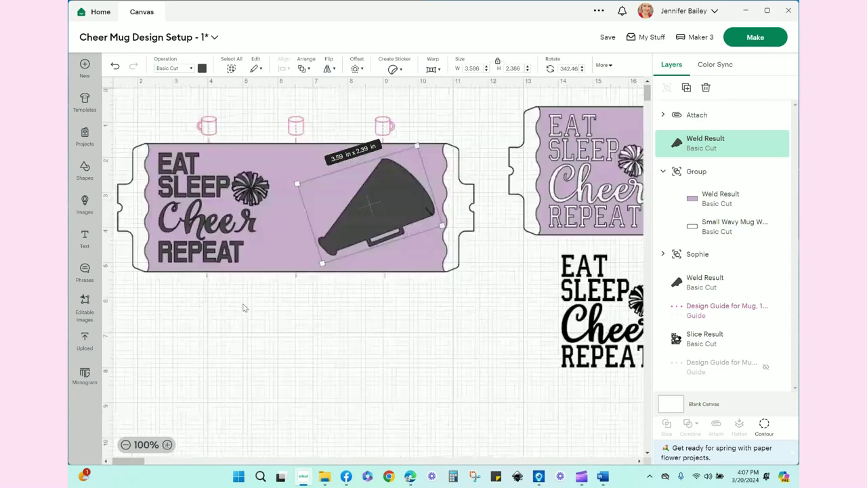
left_click(403, 316)
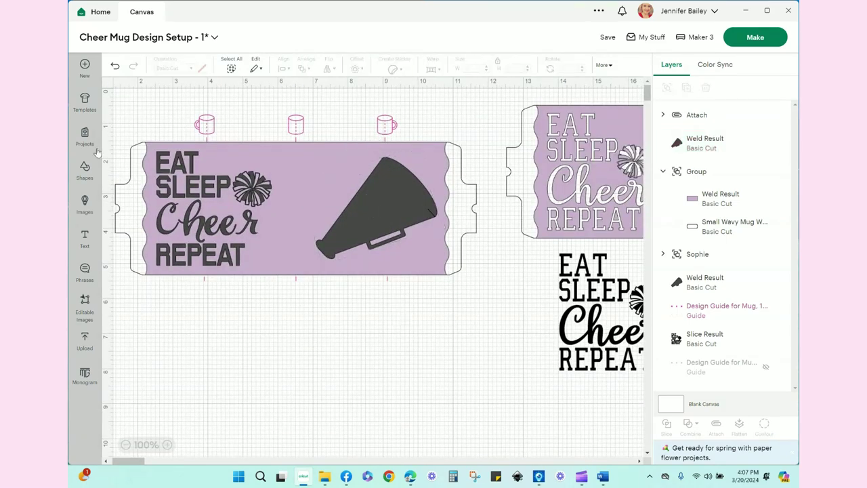
Add a text object with the mug owner's first name below the purple wrap
left_click(85, 237)
type("A")
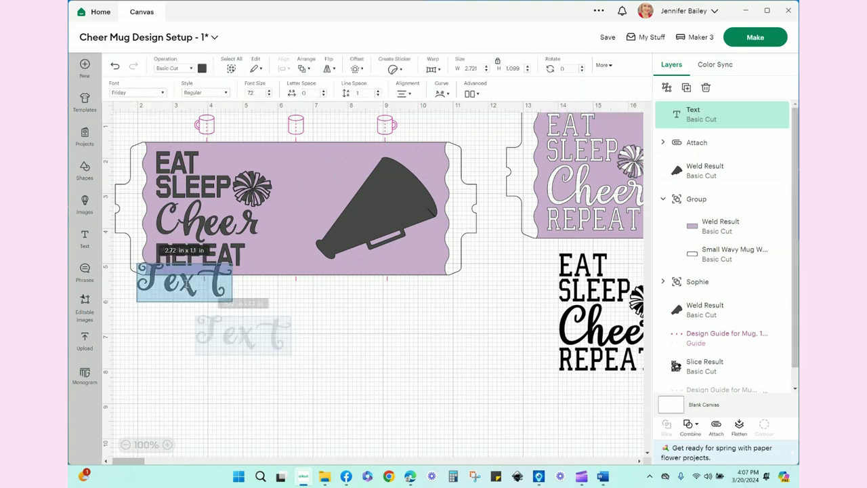
type("nna")
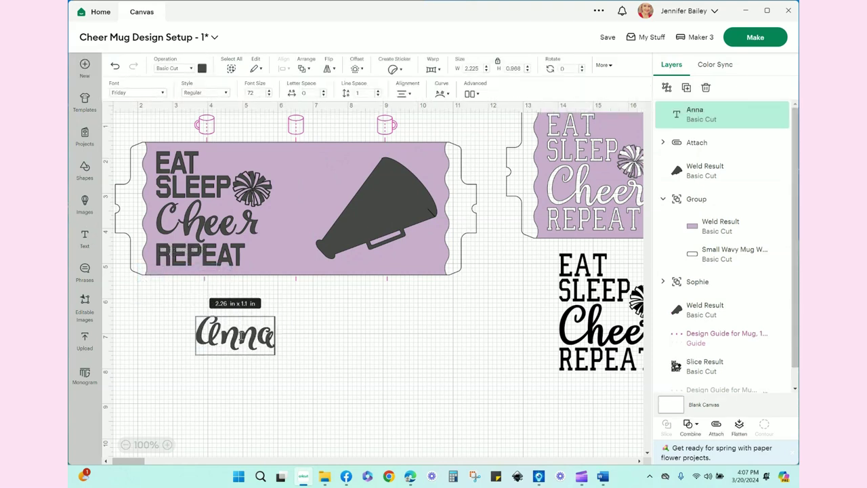
left_click(281, 404)
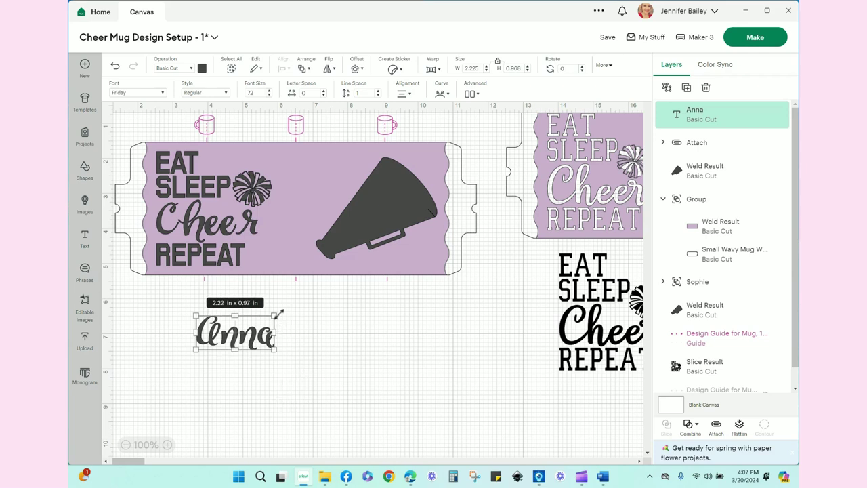
Rotate the name text to about 335° and place it over the megaphone, with the megaphone moved below the wrap
left_click_drag(282, 315, 271, 299)
left_click_drag(236, 334, 253, 348)
key("ctrl+z")
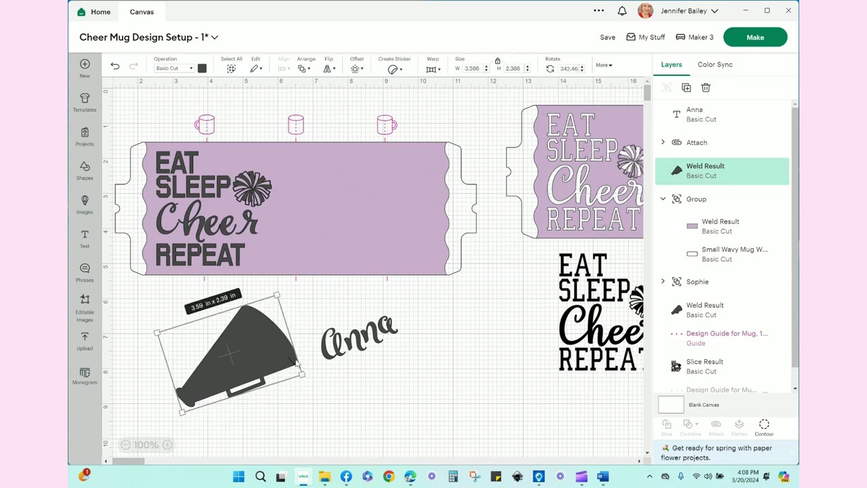
left_click_drag(370, 341, 254, 366)
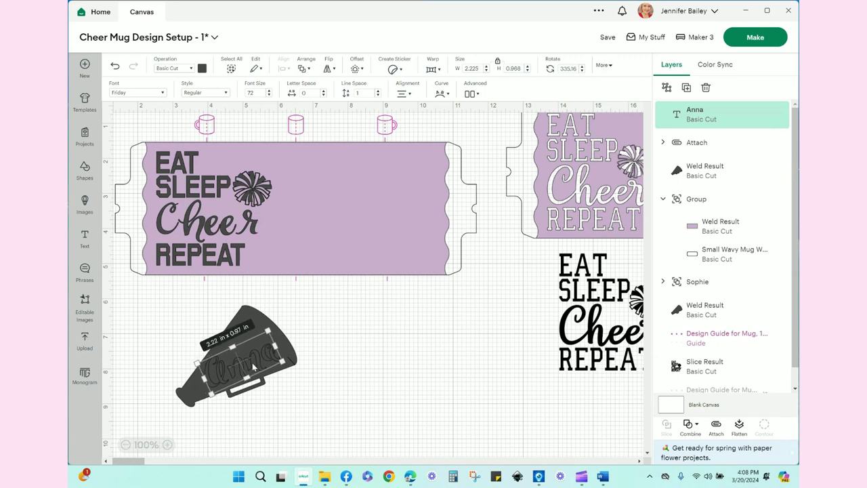
Recolor the name text white, rotate it to about 320.6° and reposition it inside the megaphone
left_click(201, 68)
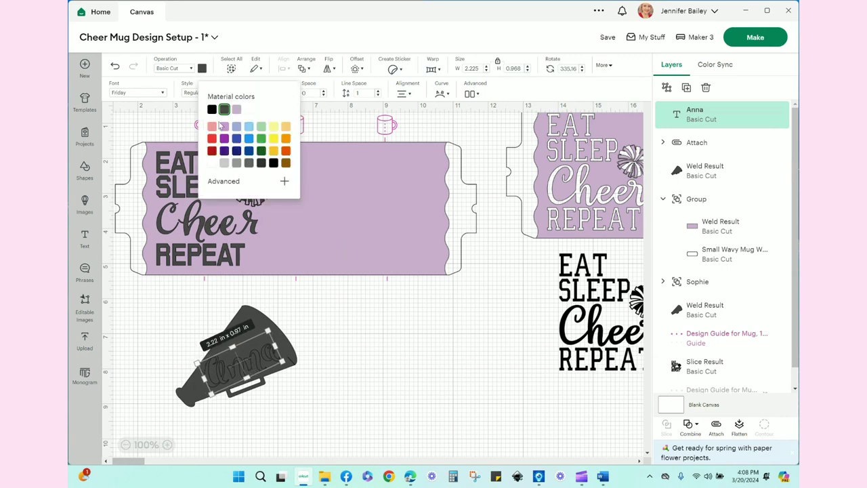
left_click(212, 163)
left_click(350, 350)
left_click(240, 366)
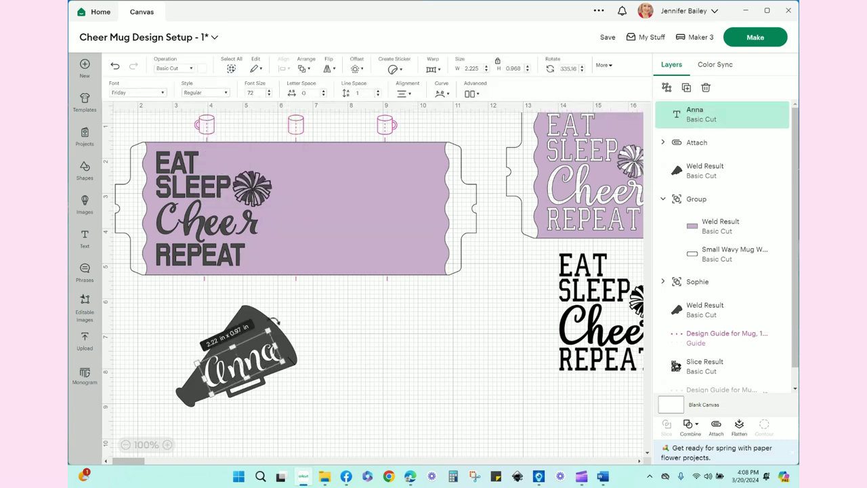
left_click_drag(240, 364, 248, 356)
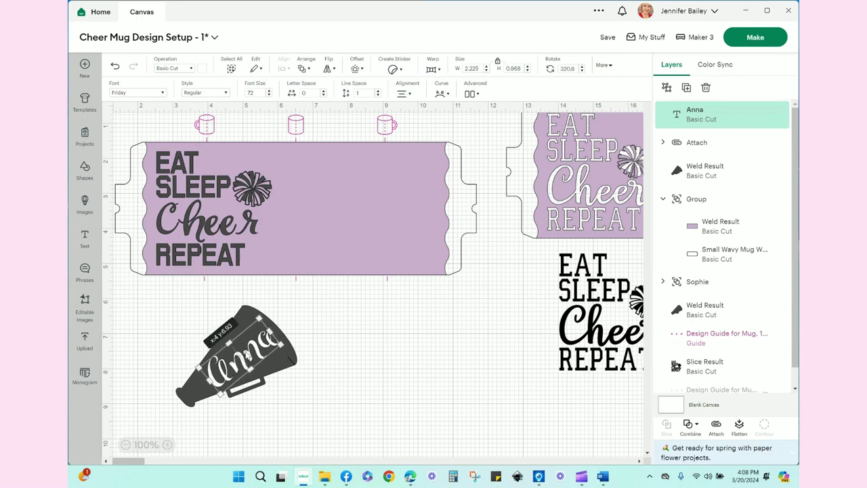
Set the name's font to Gelato Fresco and adjust its position inside the megaphone
left_click(160, 92)
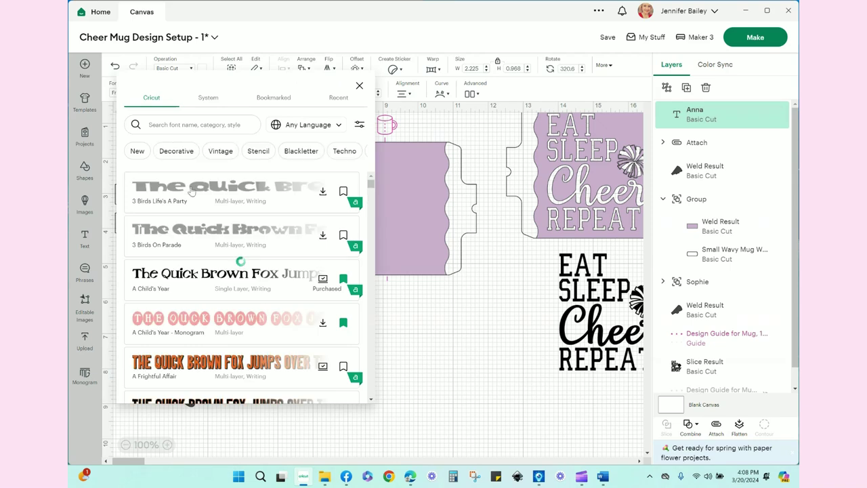
scroll(260, 328, "down", 1)
scroll(260, 328, "down", 5)
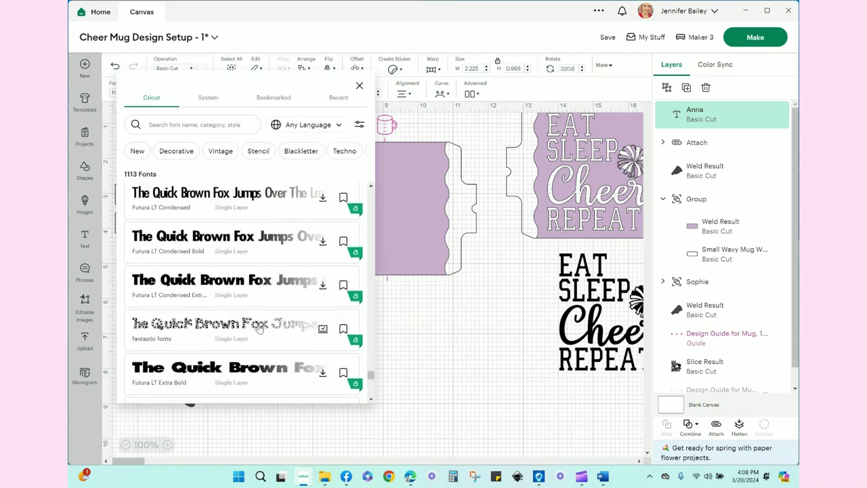
scroll(259, 329, "down", 3)
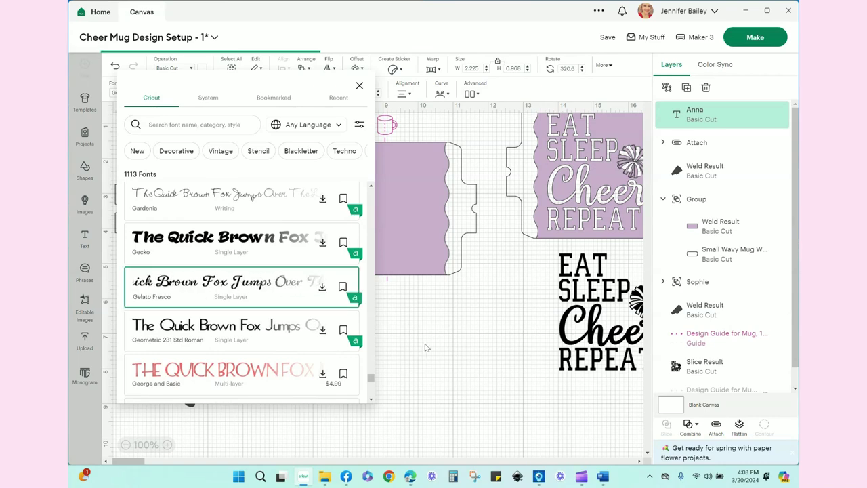
left_click(232, 286)
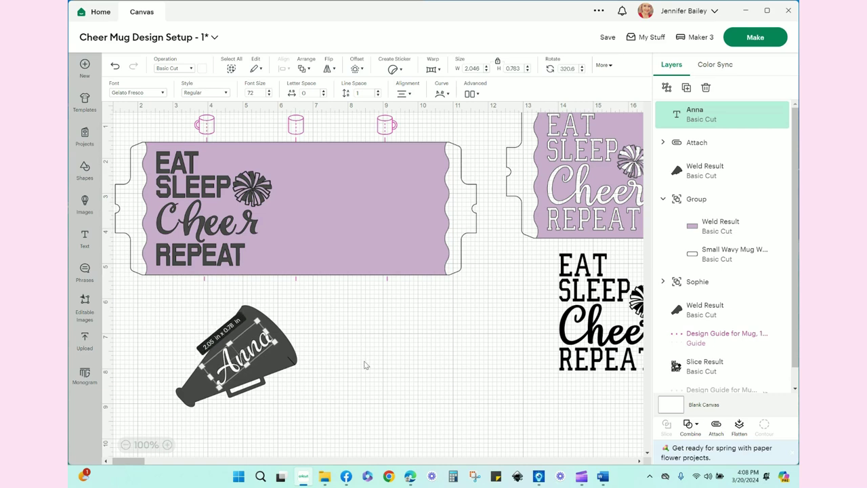
left_click(332, 350)
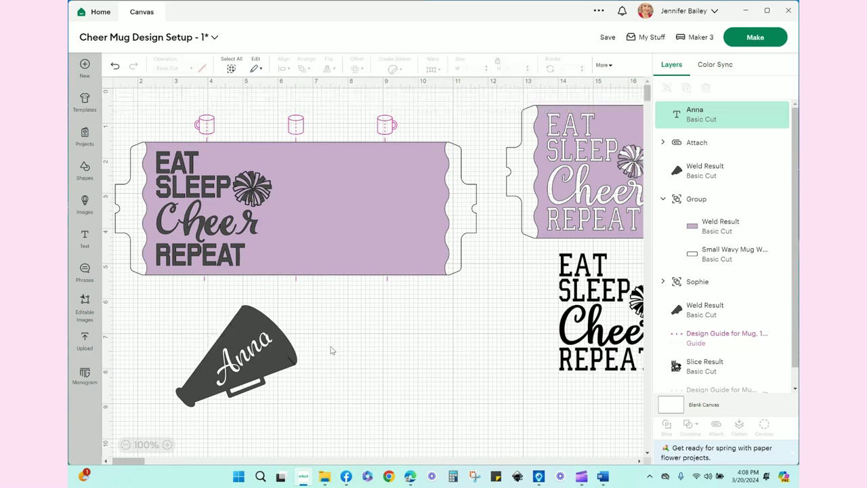
left_click_drag(249, 347, 265, 340)
left_click(391, 380)
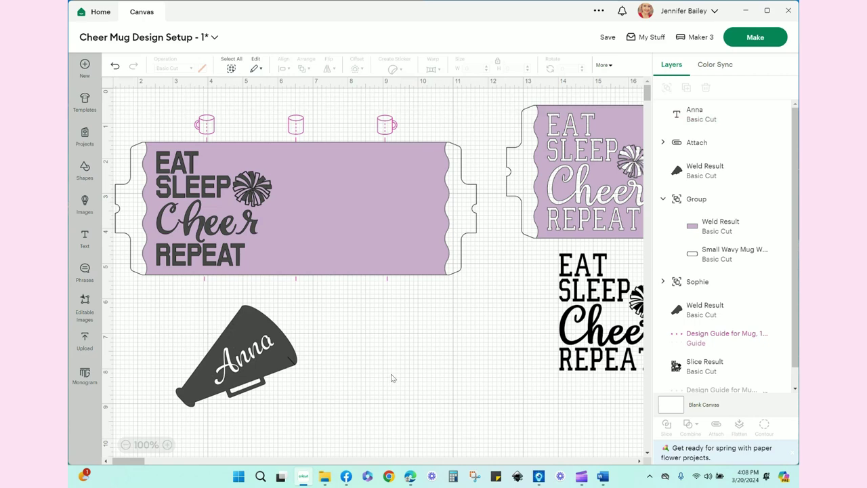
Slice the name out of the megaphone below the wrap and move both cut-out name pieces clear of it
left_click_drag(149, 303, 380, 428)
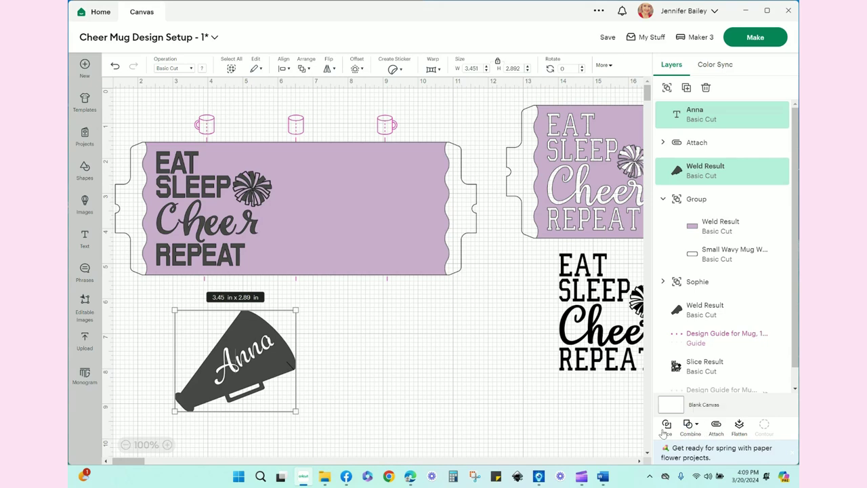
scroll(491, 405, "right", 8)
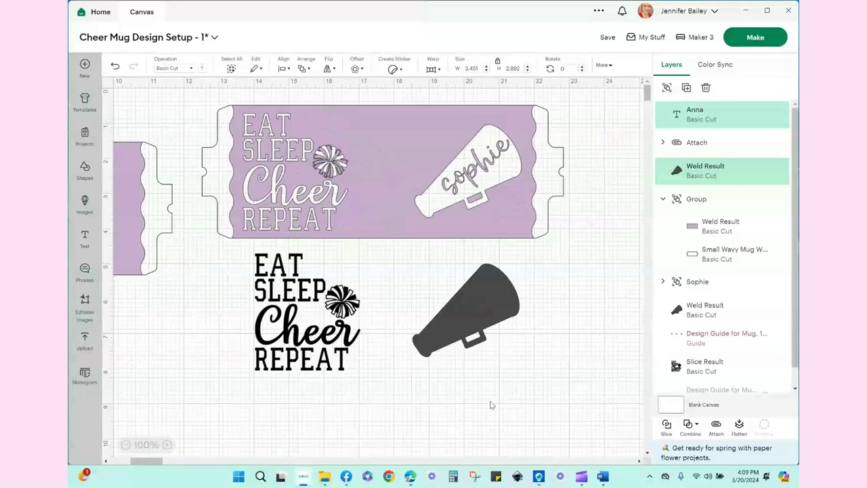
scroll(491, 406, "left", 9)
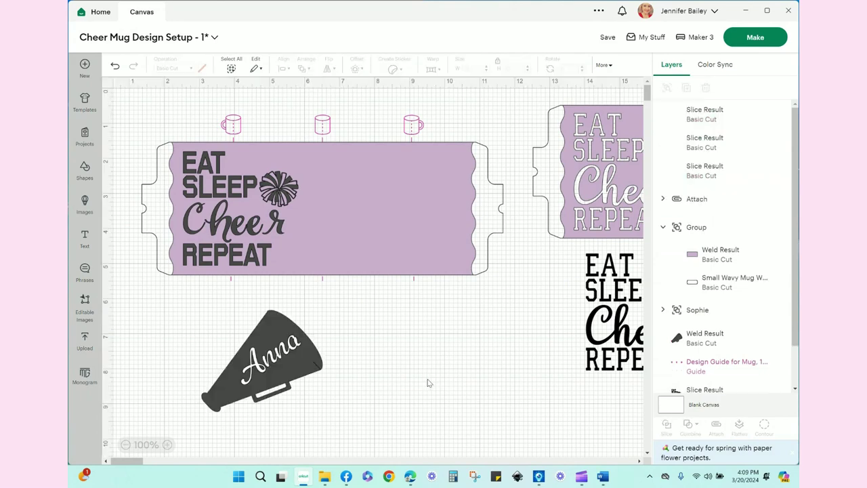
left_click_drag(303, 368, 505, 353)
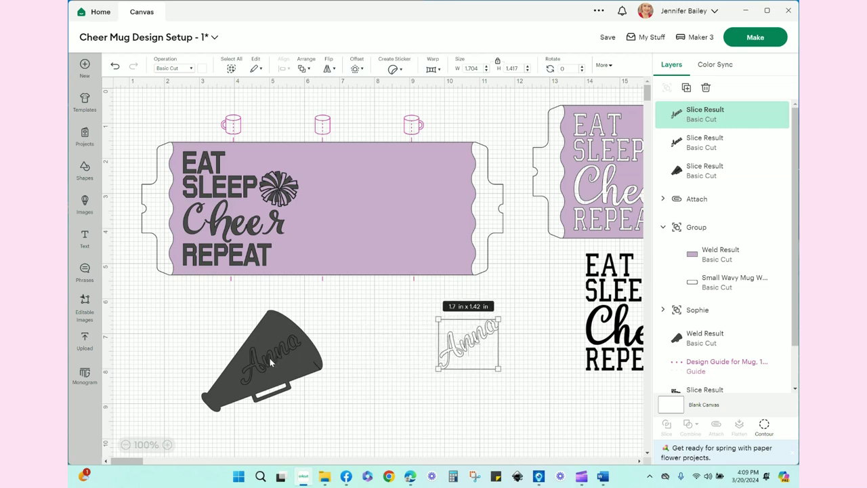
left_click_drag(281, 367, 505, 378)
Place the sliced megaphone on the empty side of the purple wrap and resize it to about 2.78 × 2.33 in
left_click_drag(275, 381, 412, 218)
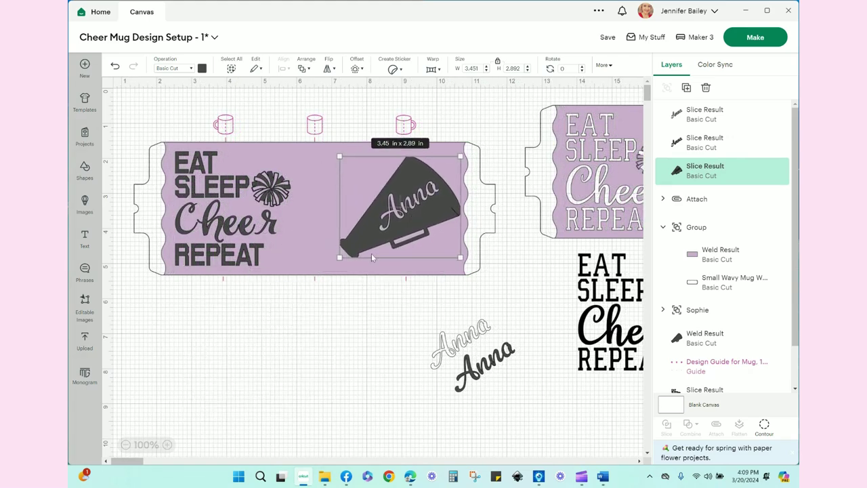
left_click_drag(340, 258, 352, 249)
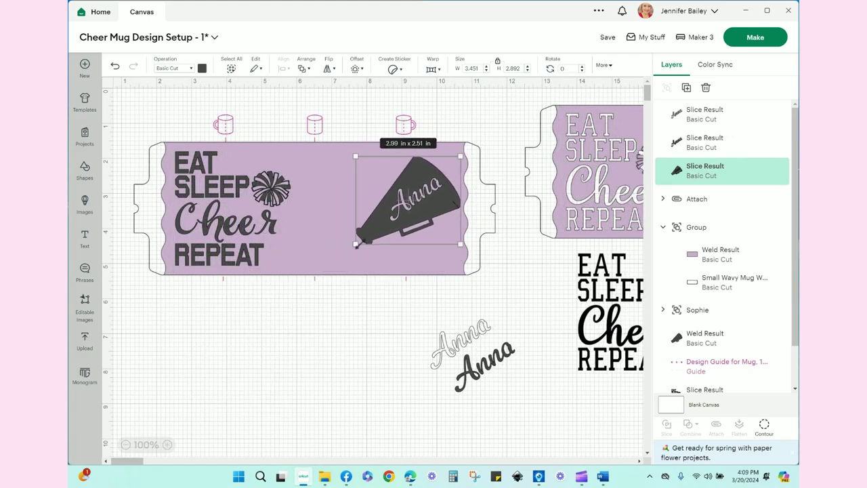
left_click_drag(416, 202, 411, 208)
left_click_drag(351, 253, 360, 245)
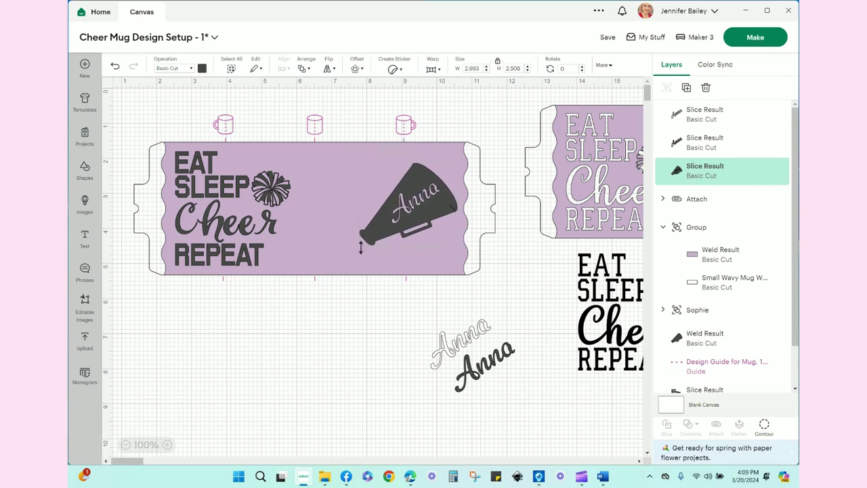
mouse_move(416, 198)
left_mouse_down()
mouse_move(415, 157)
mouse_move(415, 207)
left_mouse_up()
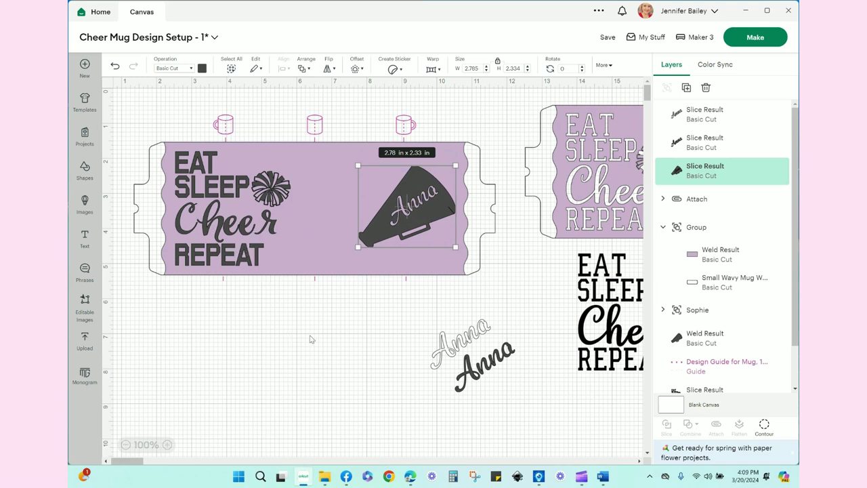
Weld the attached EAT SLEEP Cheer REPEAT lettering and pom pom into one shape and place it back on the purple wrap
key("ctrl+z")
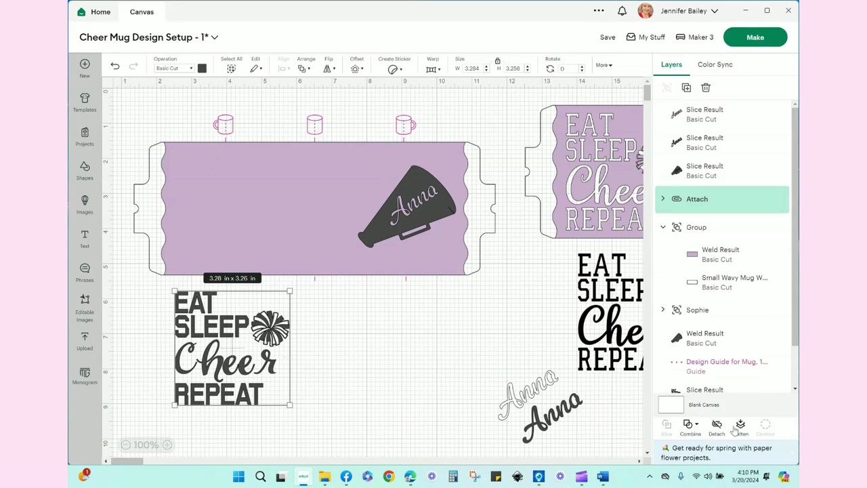
left_click(696, 426)
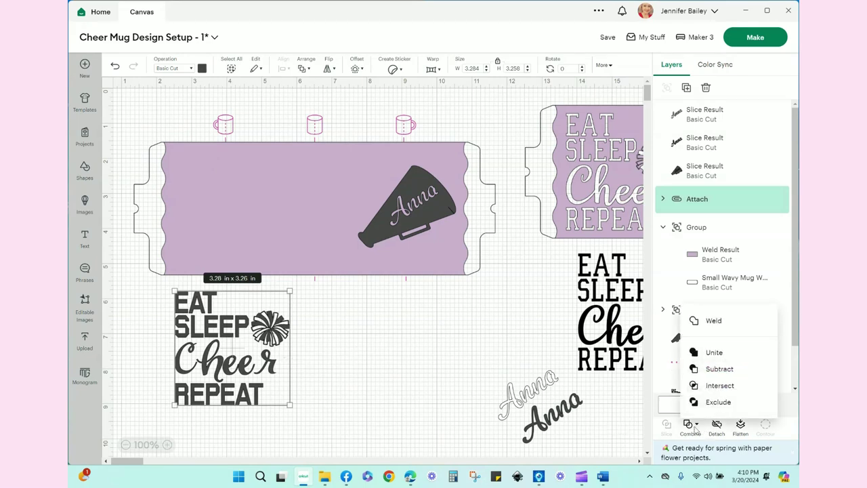
left_click(713, 321)
left_click_drag(289, 397, 289, 261)
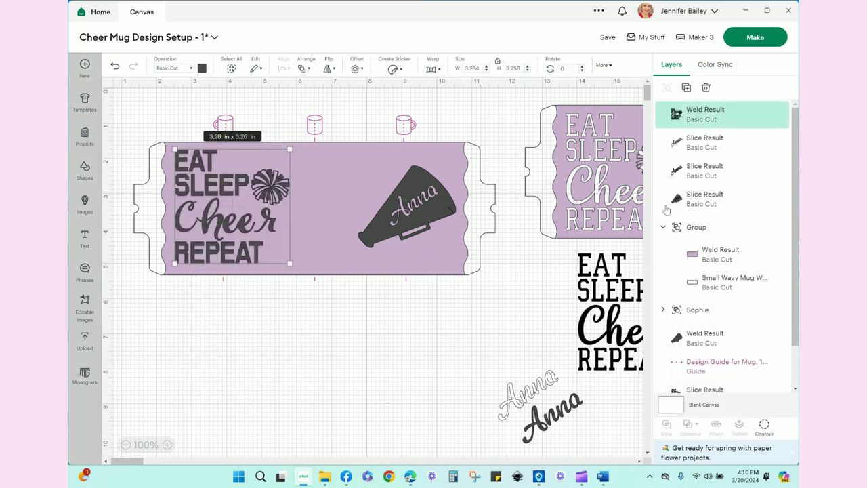
Center the welded lettering vertically on the purple wrap layer
left_click(719, 260, "shift")
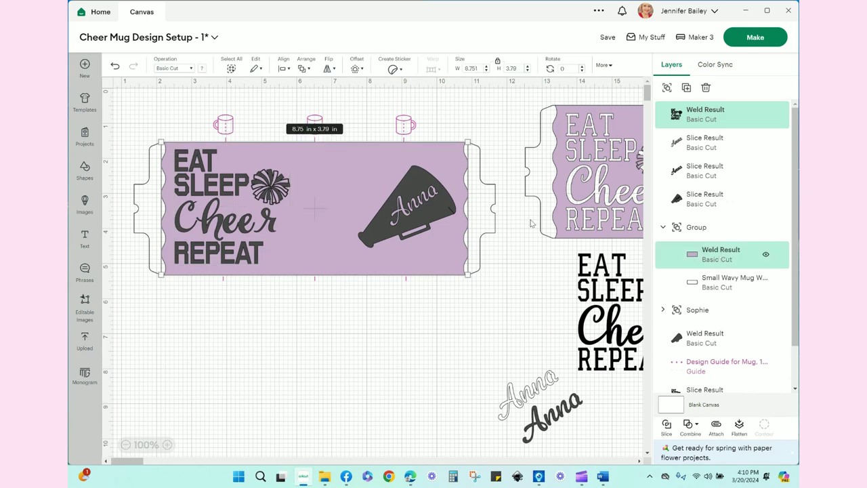
left_click(283, 68)
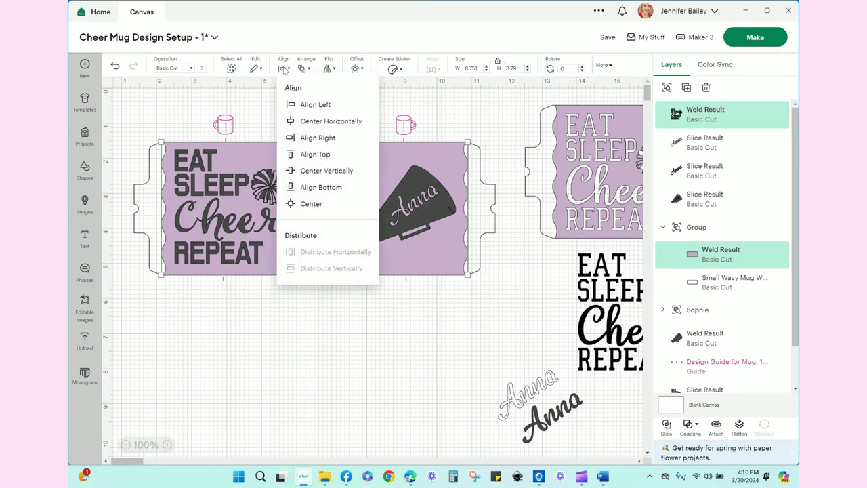
left_click(304, 173)
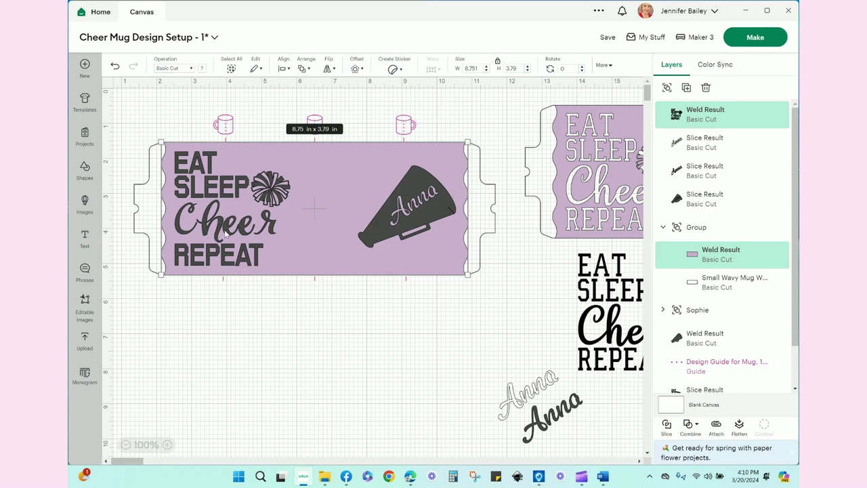
Slice the lettering and pom pom out of the purple wrap and move both cut-out pieces below it
left_click(668, 429)
left_click(221, 190)
left_click_drag(223, 187, 195, 332)
left_click_drag(215, 181, 200, 385)
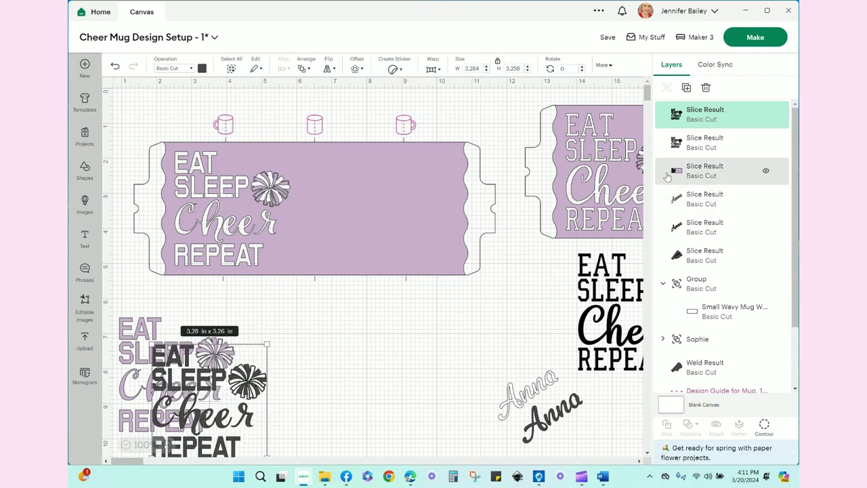
Bring the hidden sliced megaphone to the front of the purple wrap
left_click(716, 172)
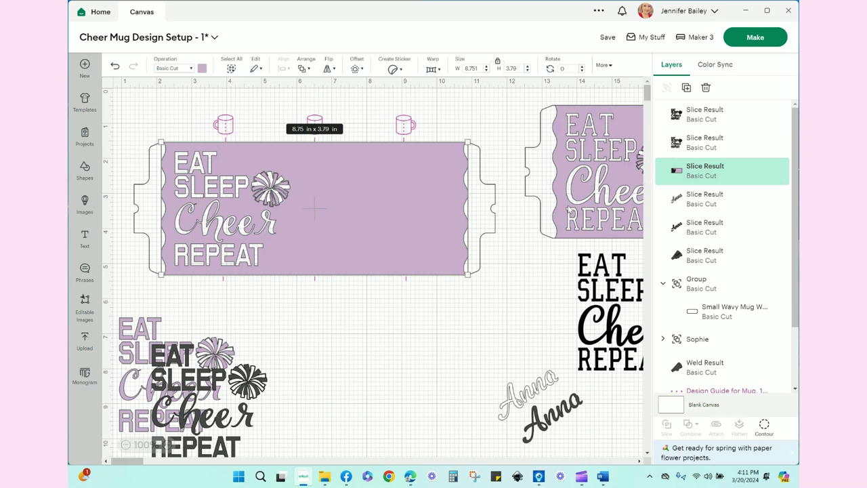
left_click(698, 257)
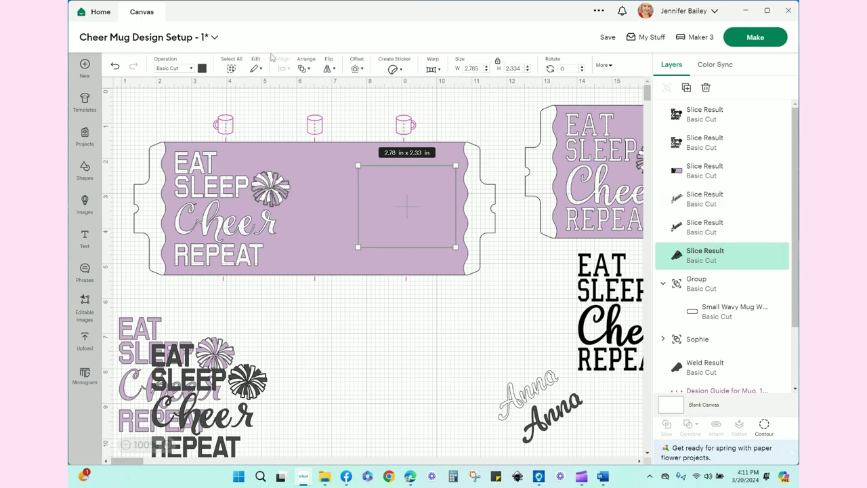
left_click(306, 69)
left_click(335, 92)
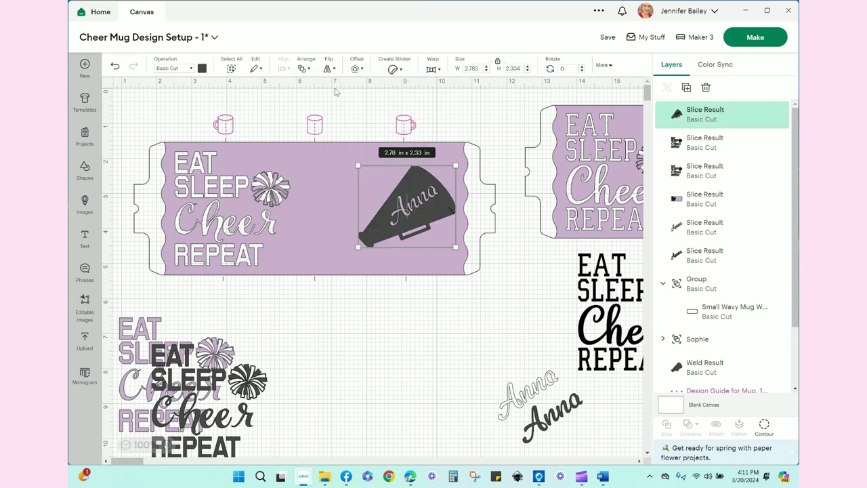
Center the megaphone vertically on the sliced purple wrap
scroll(462, 328, "right", 3)
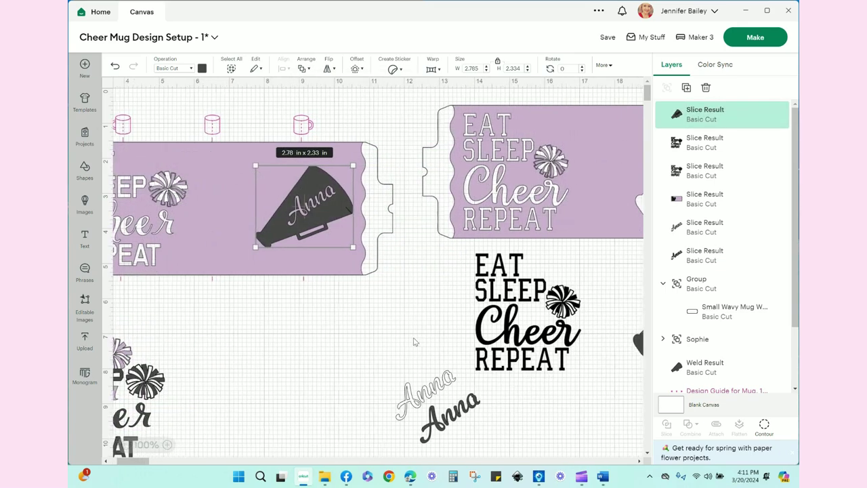
scroll(379, 312, "left", 1)
left_click(342, 276, "shift")
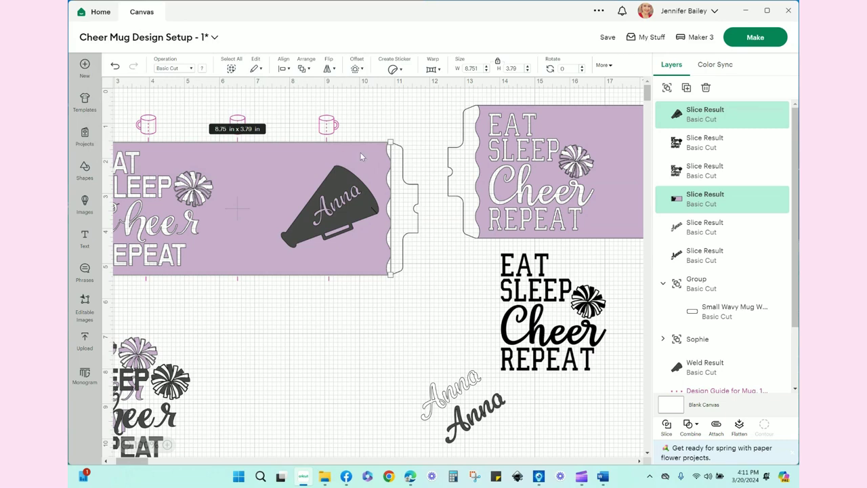
left_click(282, 69)
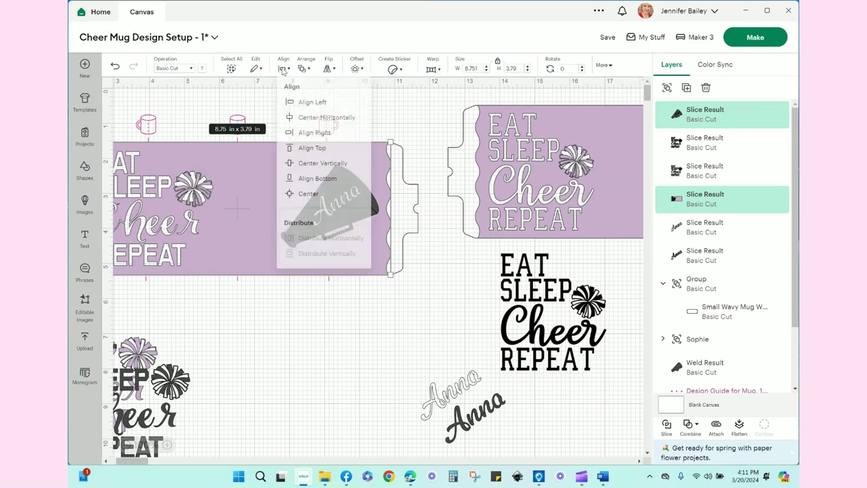
left_click(313, 172)
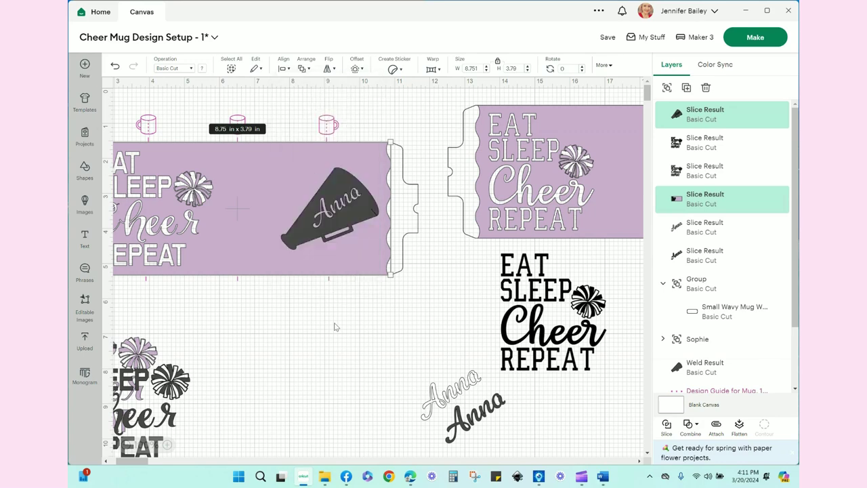
Slice the megaphone out of the purple wrap and move the dark and purple cut-out pieces below it
left_click(667, 428)
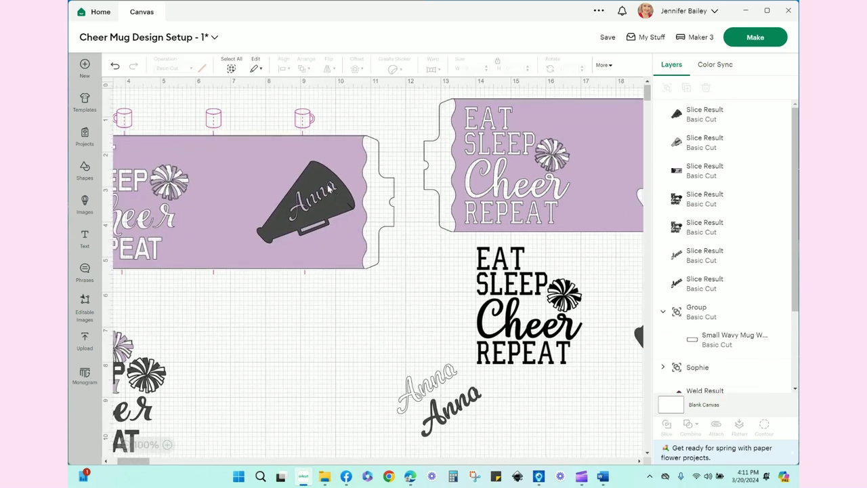
left_click(329, 212)
left_click_drag(328, 211, 260, 367)
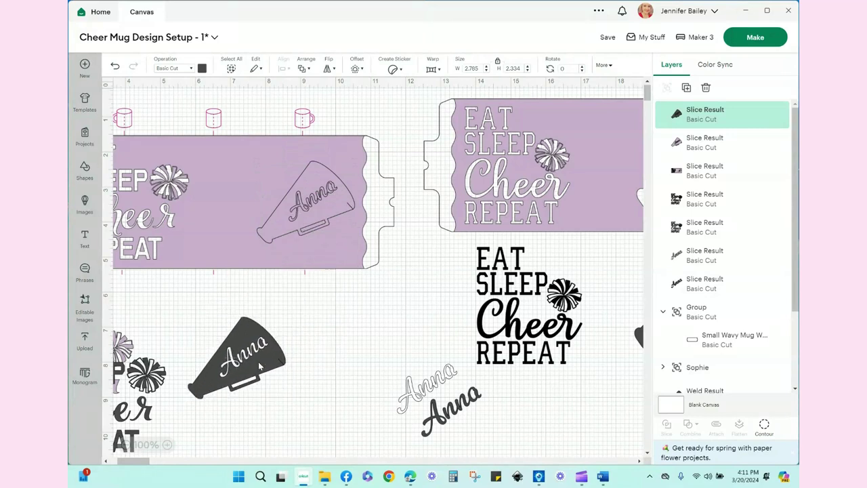
left_click_drag(345, 203, 288, 410)
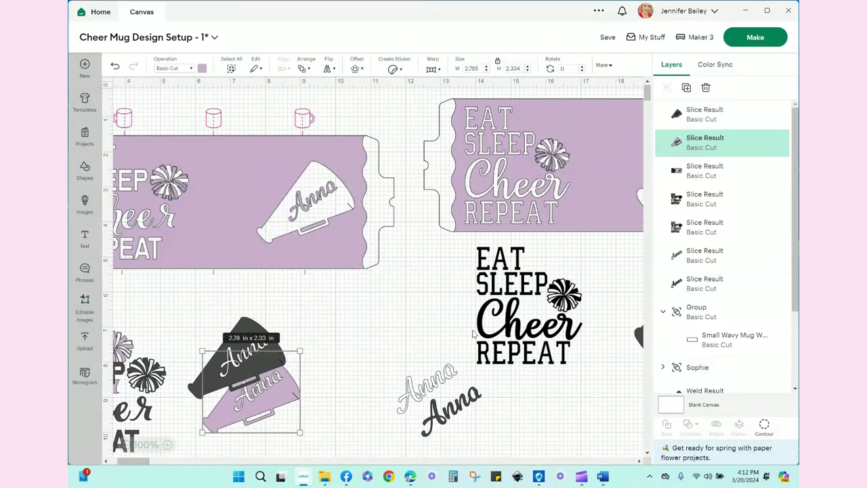
Gather the leftover name pieces beside the other slice remnants below the wrap and delete all the leftover lettering, megaphone and name pieces
scroll(474, 334, "right", 5)
scroll(474, 334, "left", 7)
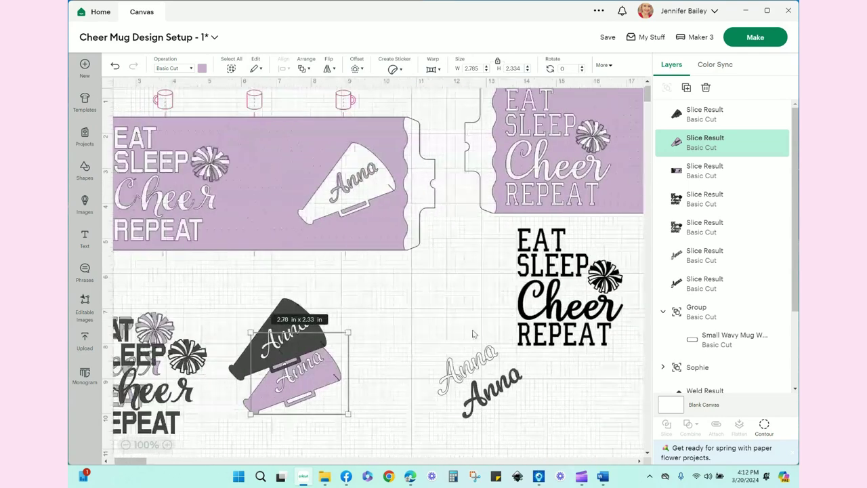
scroll(473, 333, "left", 2)
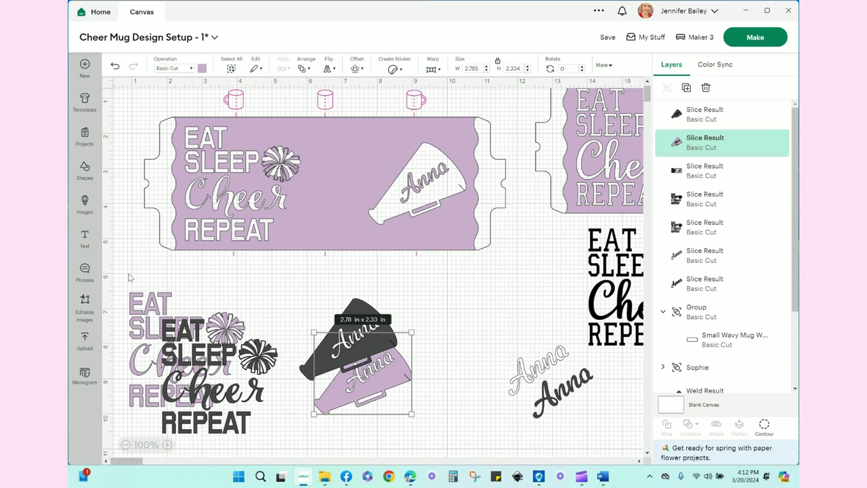
left_click_drag(126, 278, 161, 282)
left_click_drag(527, 344, 591, 421)
left_click_drag(517, 364, 286, 363)
scroll(428, 331, "up", 2)
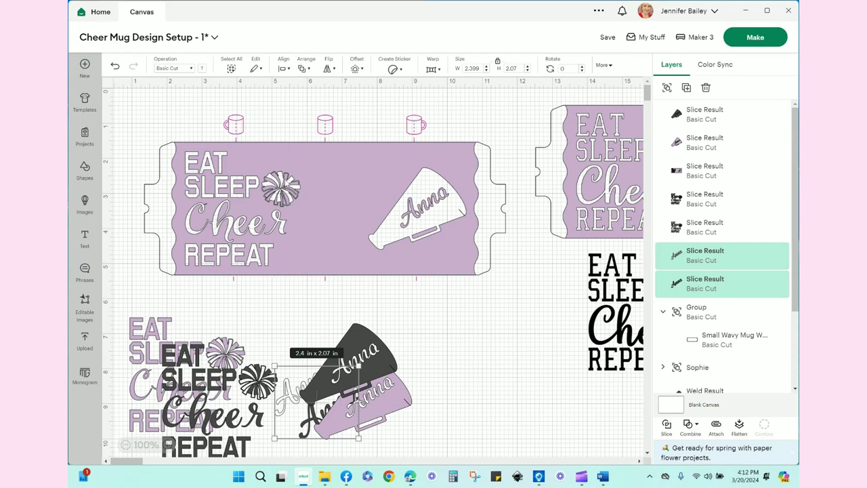
left_click_drag(131, 303, 409, 458)
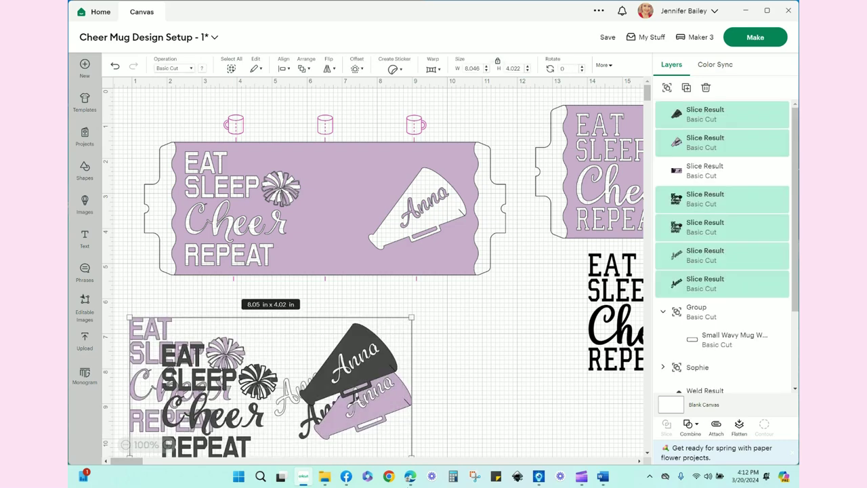
key("Delete")
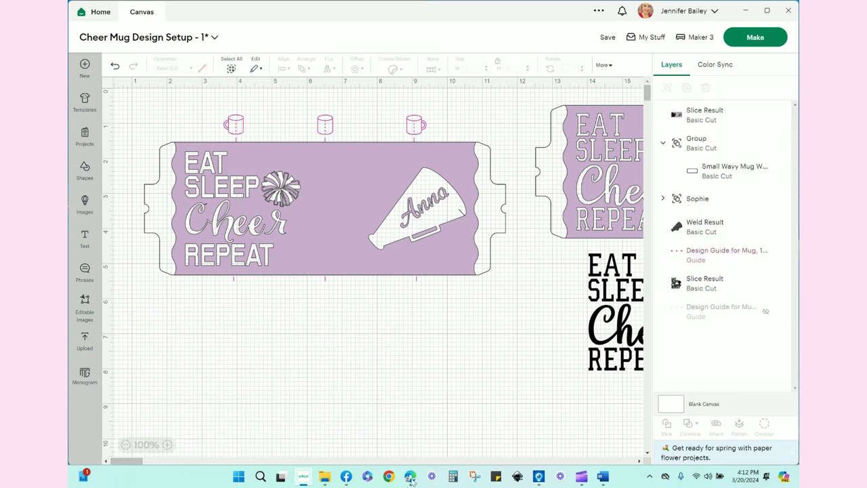
Delete the newly built personalized wrap with its outline group and mug design guide, keeping the sample wrap and its loose shapes
scroll(435, 447, "right", 5)
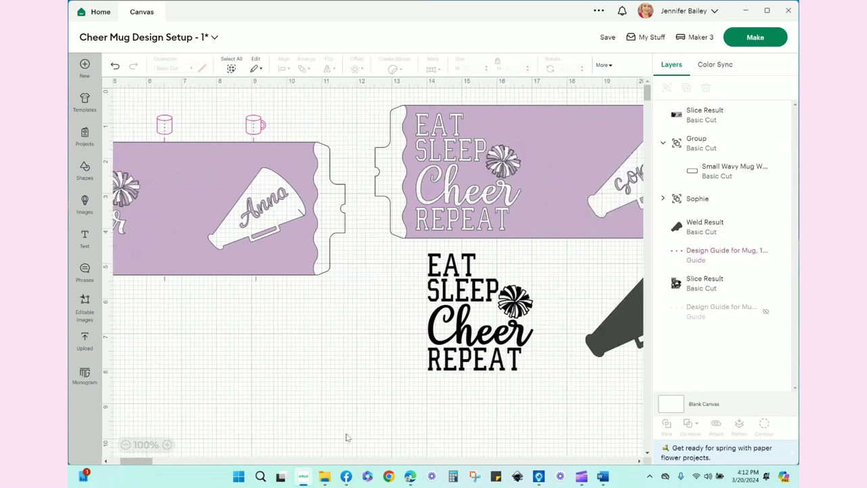
left_click(126, 444)
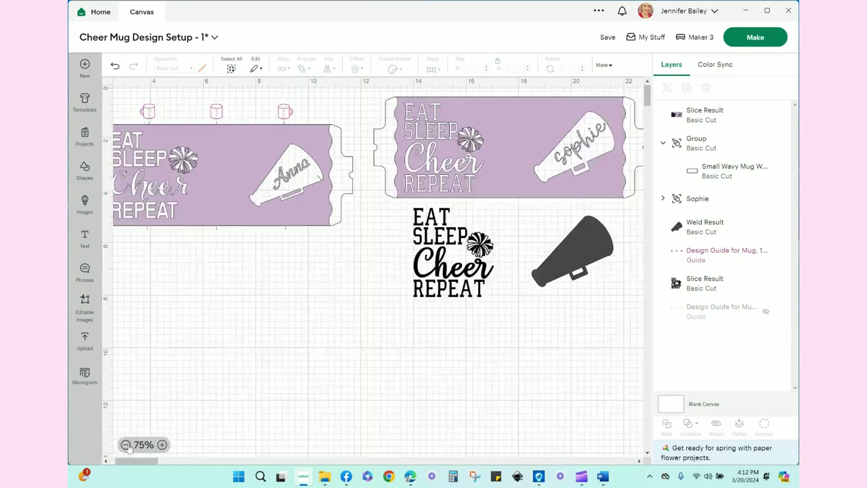
left_click(126, 444)
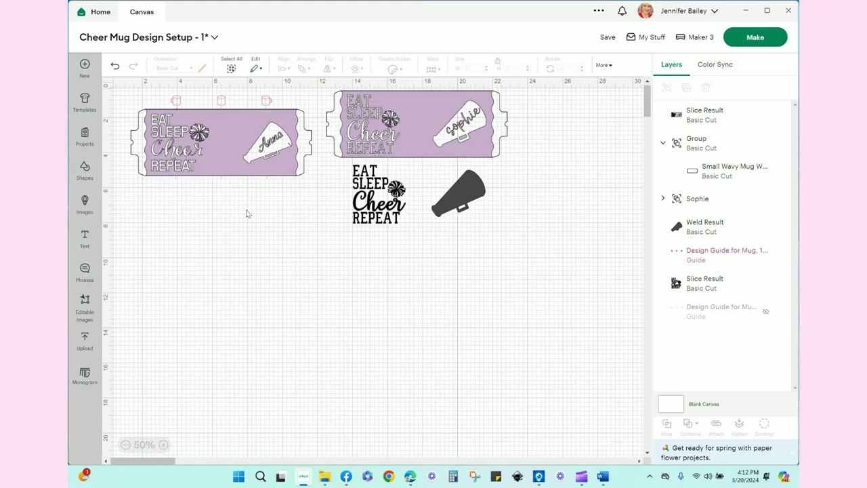
left_click_drag(300, 213, 143, 91)
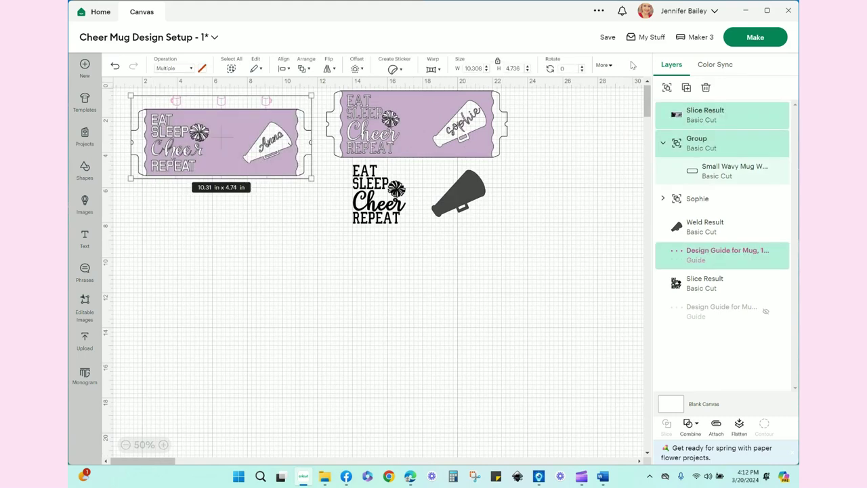
key("Delete")
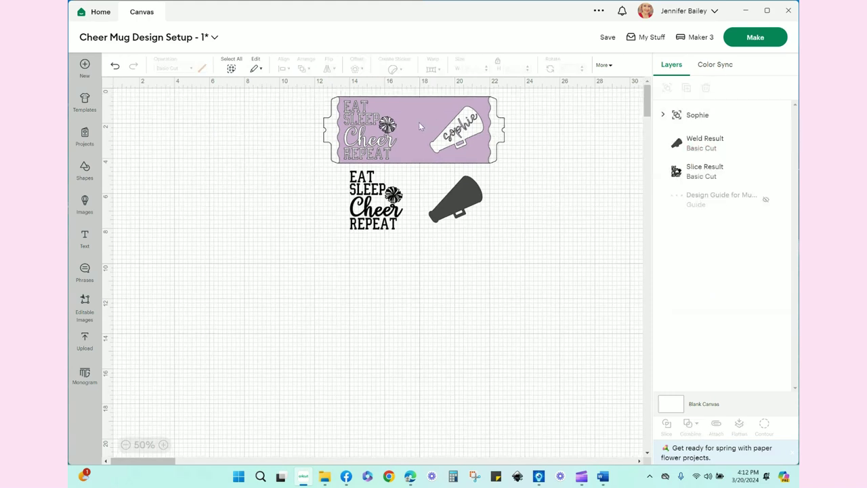
Hide the loose dark megaphone and the loose cheer lettering with pom pom below the sample wrap
left_click_drag(325, 196, 516, 229)
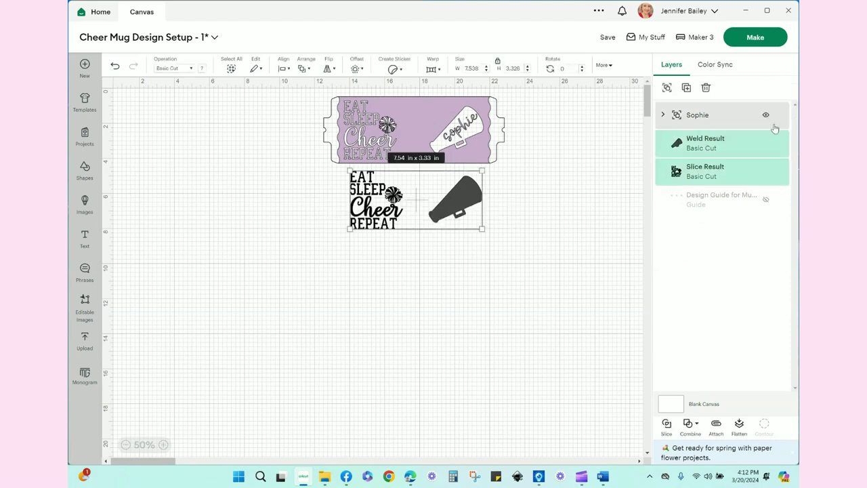
left_click(766, 143)
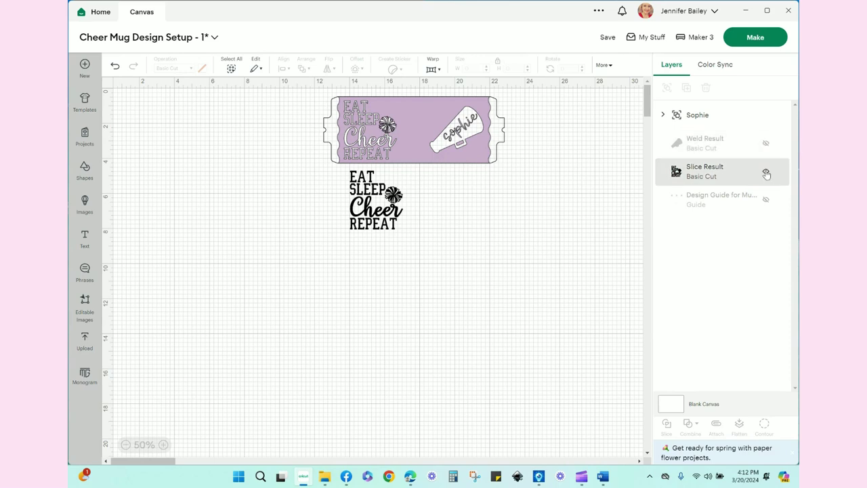
left_click(765, 174)
Move the sample wrap near the canvas origin, fully clear of the canvas edges, and hide the mug design guide
left_click_drag(422, 123, 227, 141)
left_click(328, 114)
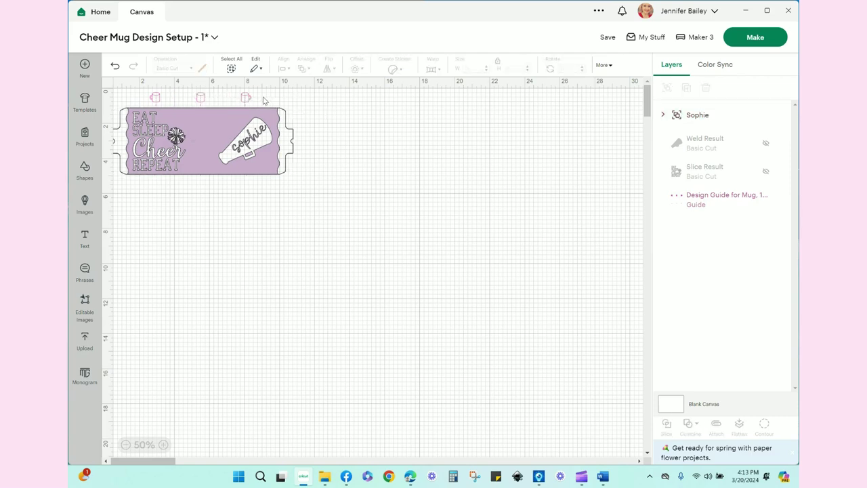
left_click(759, 212)
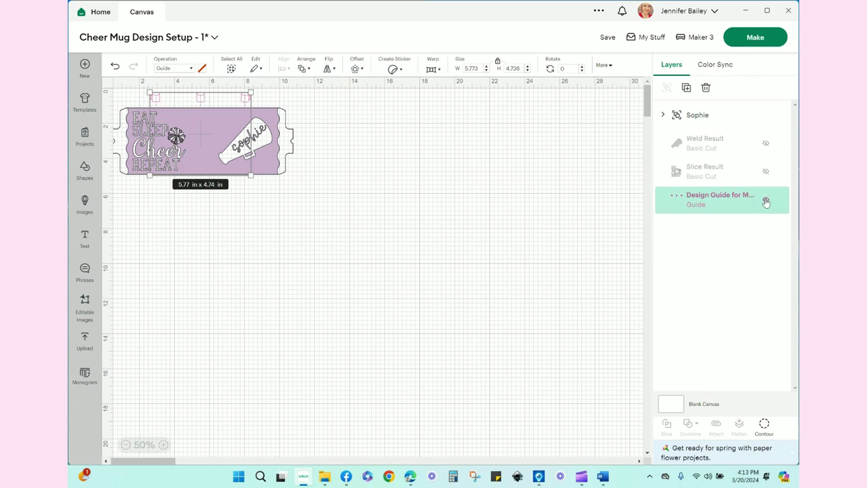
left_click(766, 201)
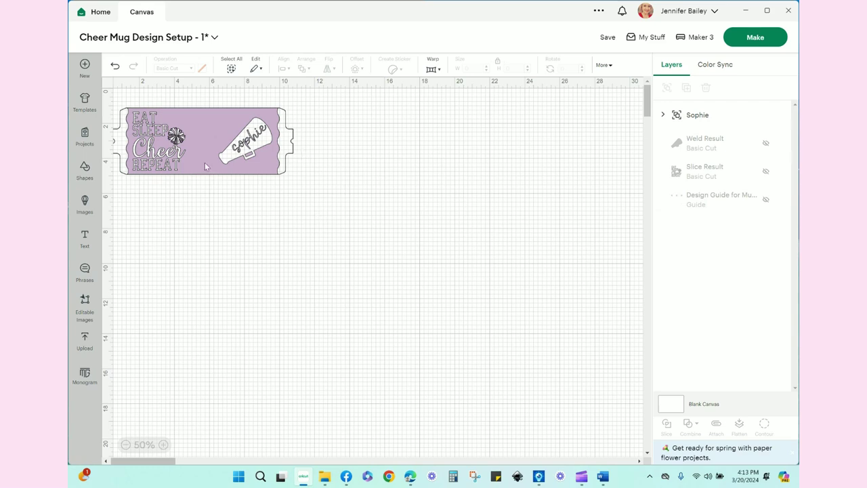
left_click_drag(202, 137, 221, 161)
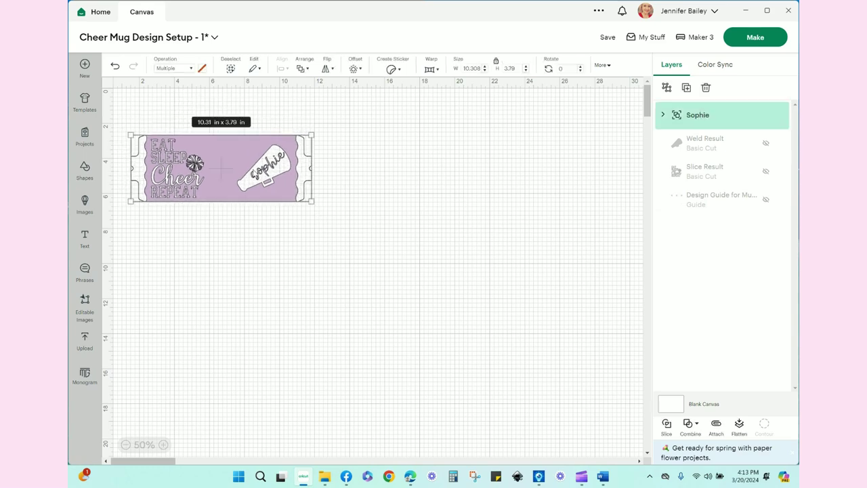
left_click(334, 201)
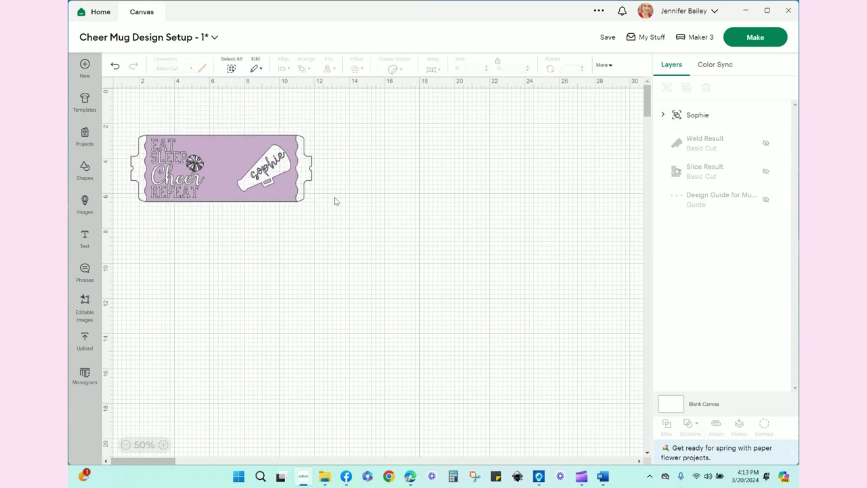
Expand the sample wrap's group and both nested Attach layers to examine how its pieces are put together
left_click(664, 117)
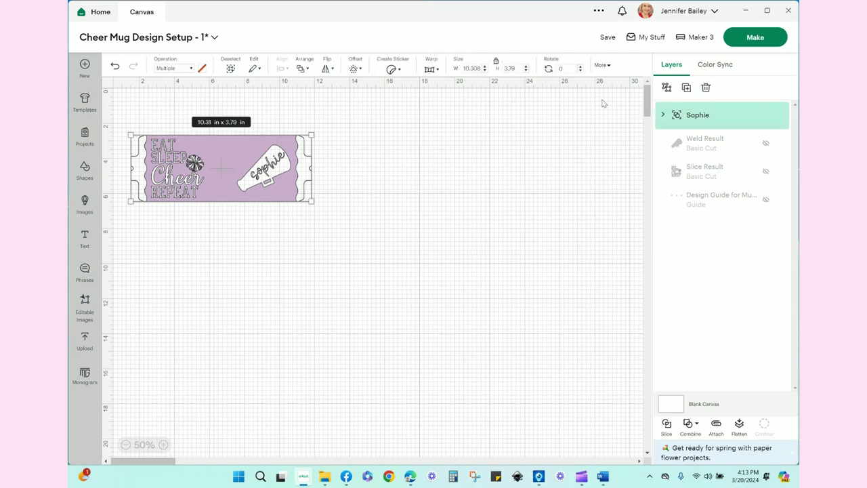
left_click(663, 115)
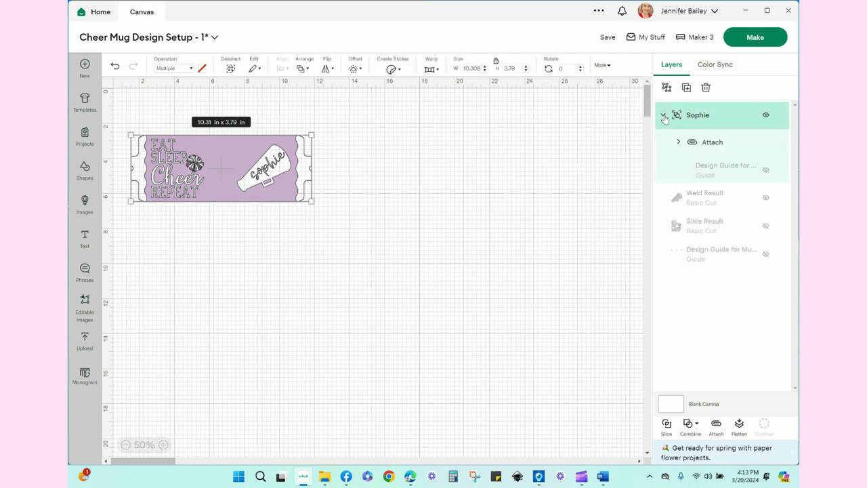
left_click(684, 149)
left_click(679, 142)
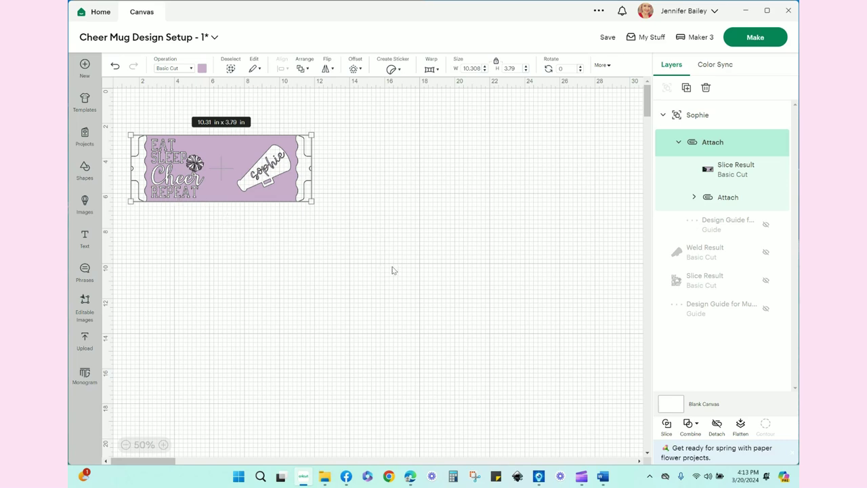
left_click(692, 197)
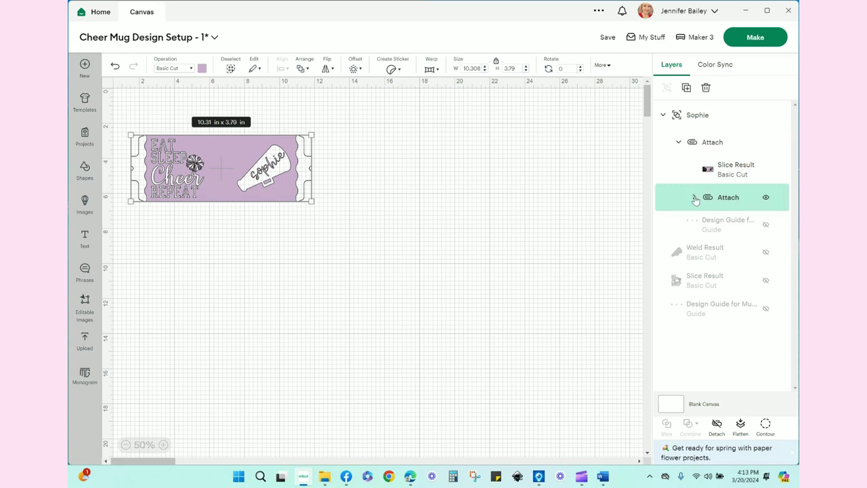
left_click(693, 197)
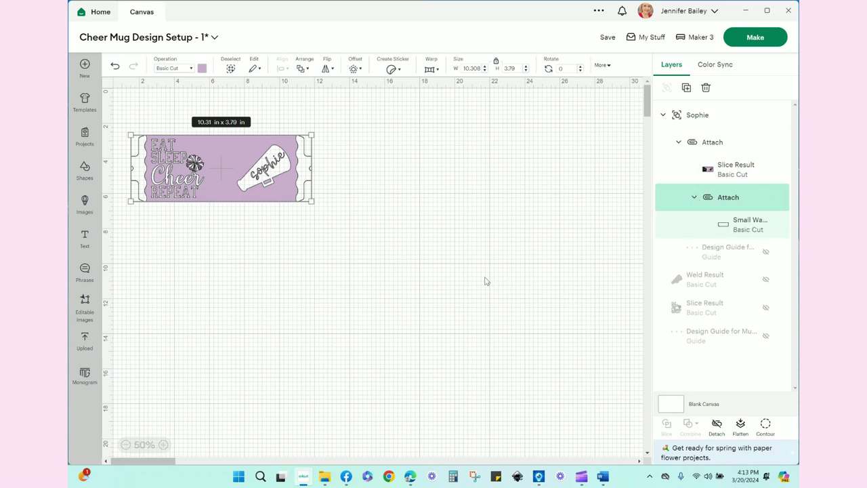
left_click(344, 225)
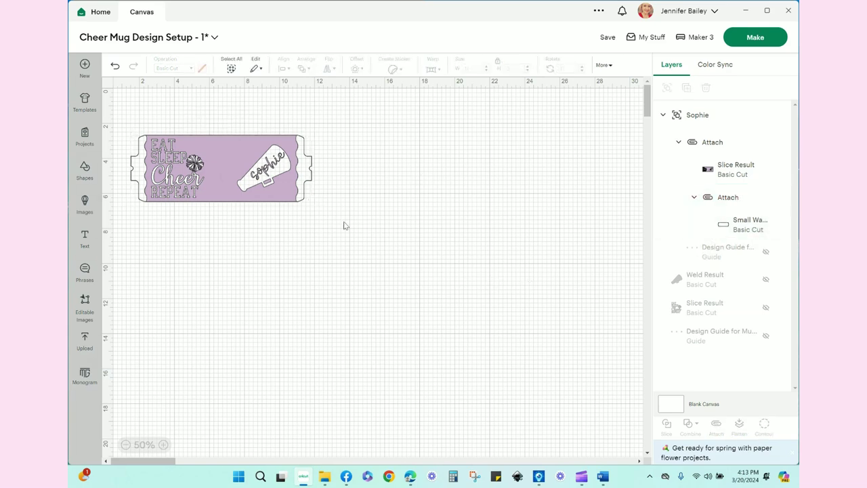